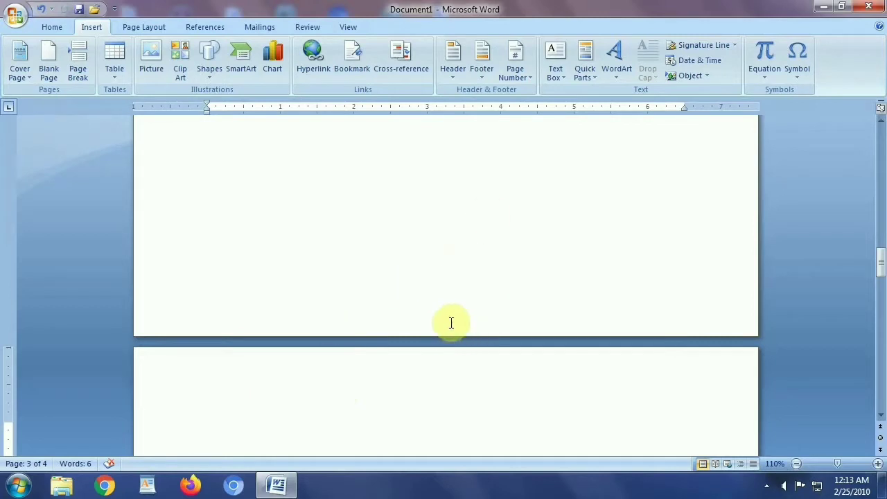
Step: On the blank page, add a page break and type 22 at the top
scroll(451, 323, down, 2)
scroll(448, 322, down, 4)
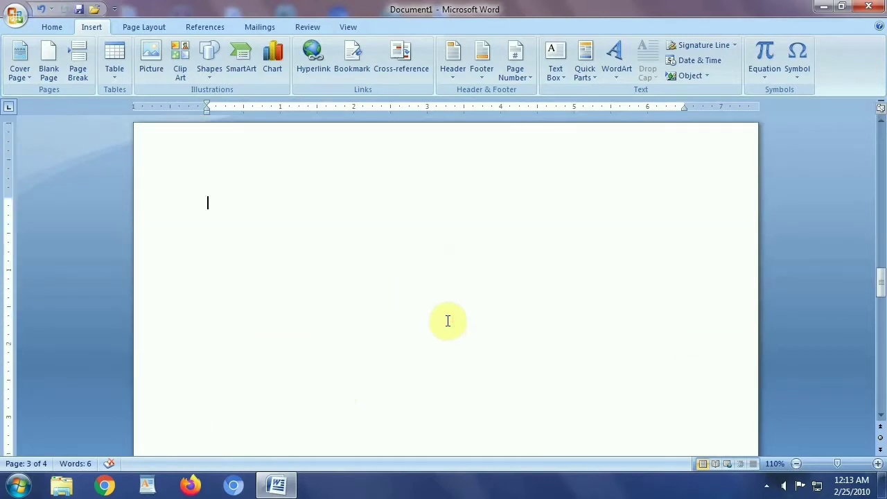
scroll(447, 320, down, 5)
scroll(447, 320, down, 5)
scroll(448, 320, down, 5)
scroll(448, 320, down, 5)
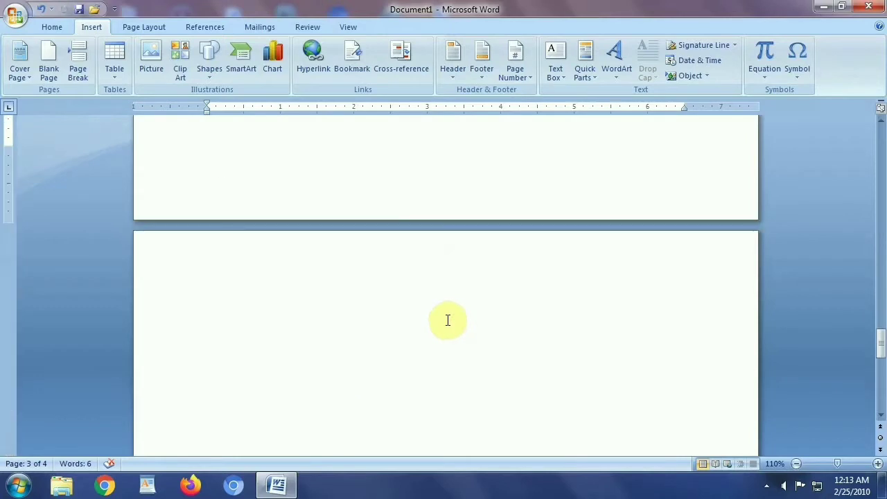
scroll(448, 320, down, 3)
scroll(448, 319, up, 3)
scroll(448, 318, up, 3)
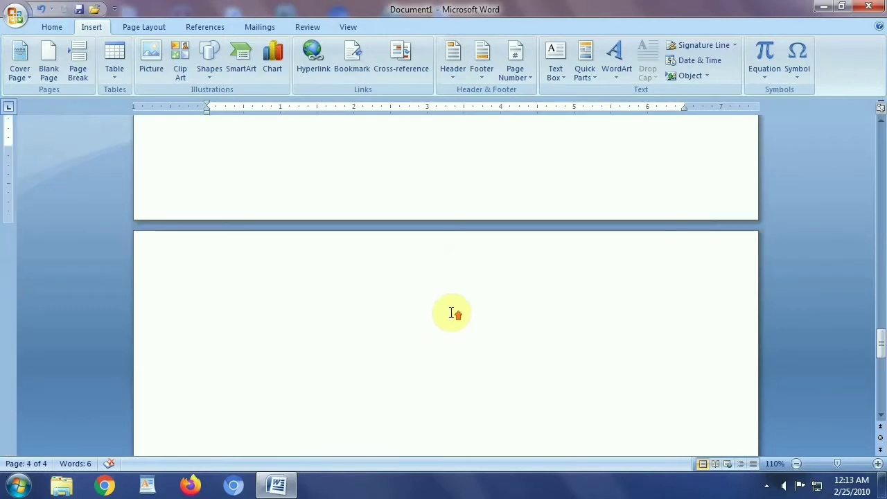
scroll(445, 310, up, 3)
scroll(444, 311, up, 2)
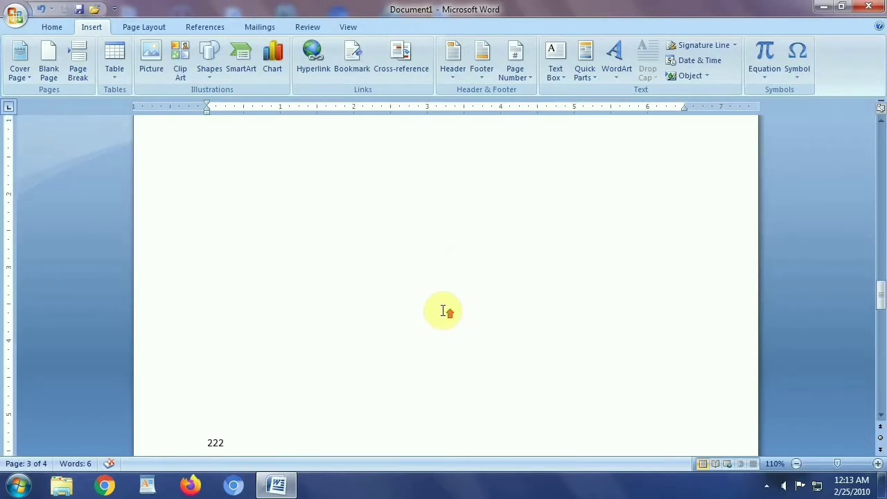
scroll(447, 316, down, 5)
scroll(446, 316, down, 3)
scroll(446, 317, down, 3)
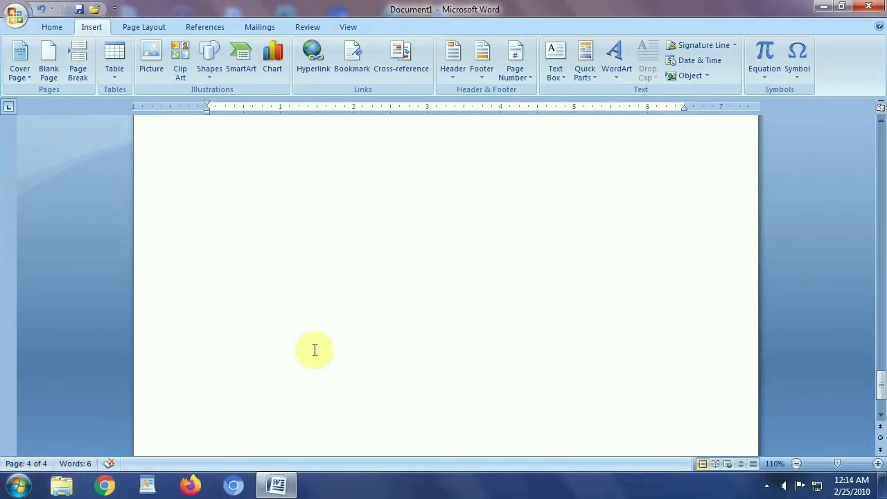
scroll(344, 299, up, 10)
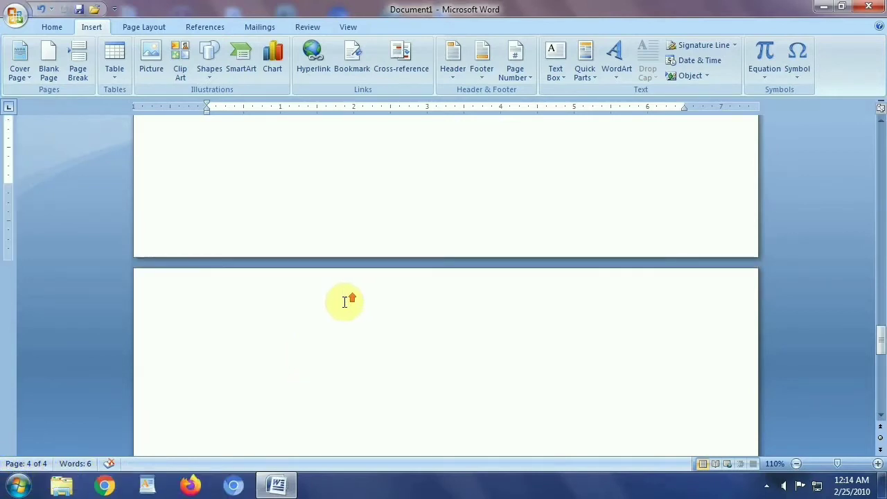
click(347, 303)
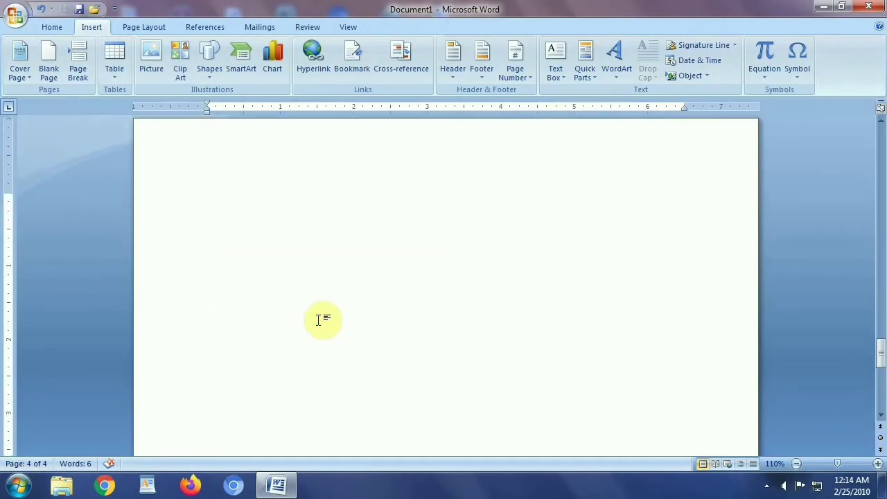
key(Return)
key(ctrl+Return)
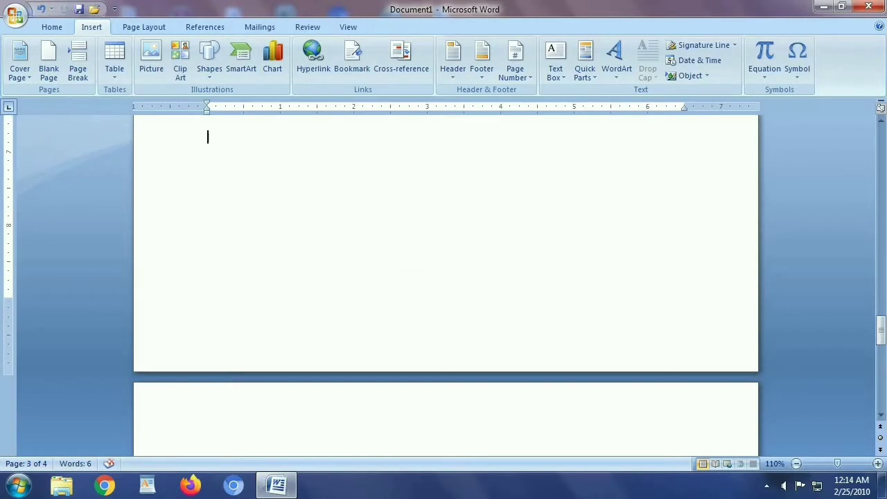
text(222)
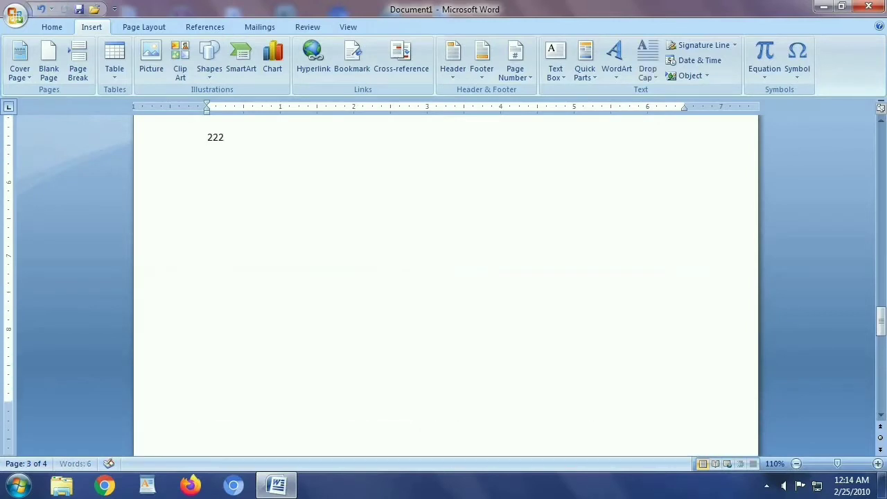
key(BackSpace)
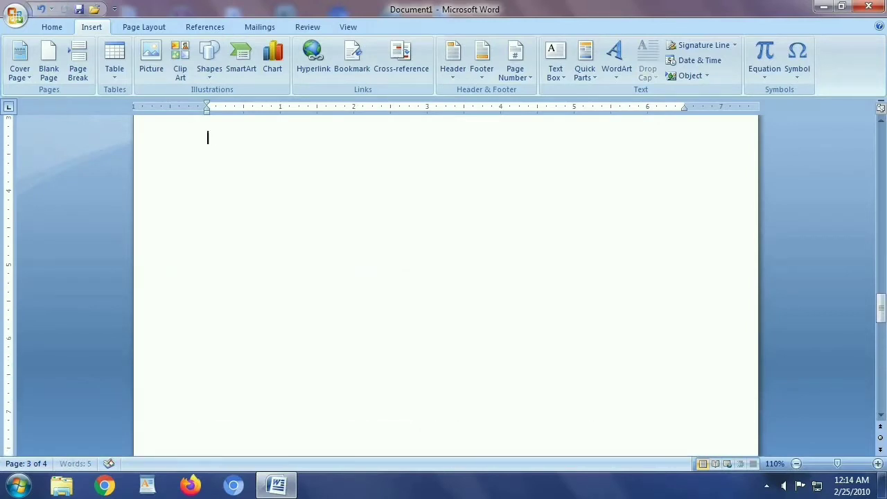
Step: Select all document content and delete it, leaving one empty page
scroll(320, 320, up, 5)
scroll(319, 320, up, 5)
scroll(320, 320, up, 5)
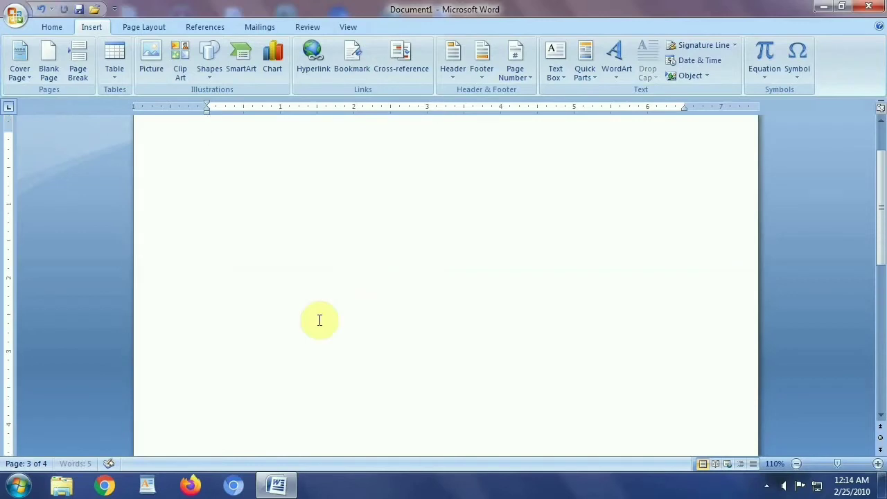
key(ctrl+a)
key(Delete)
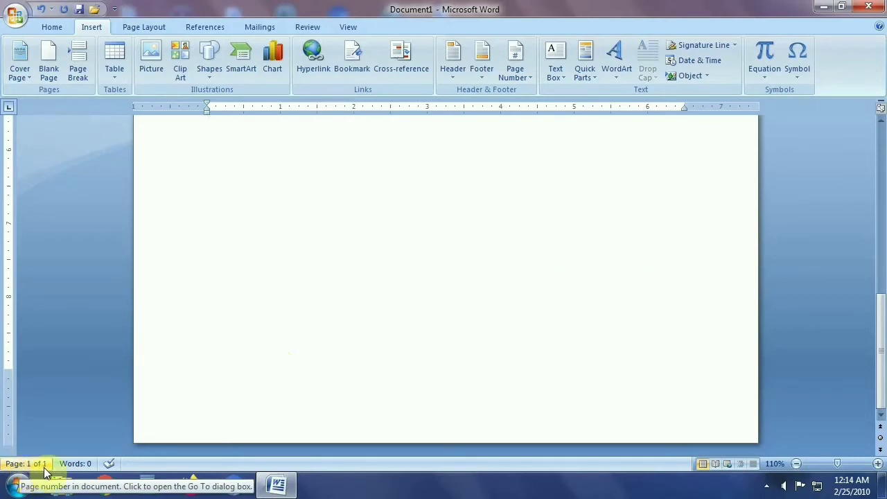
scroll(378, 319, up, 10)
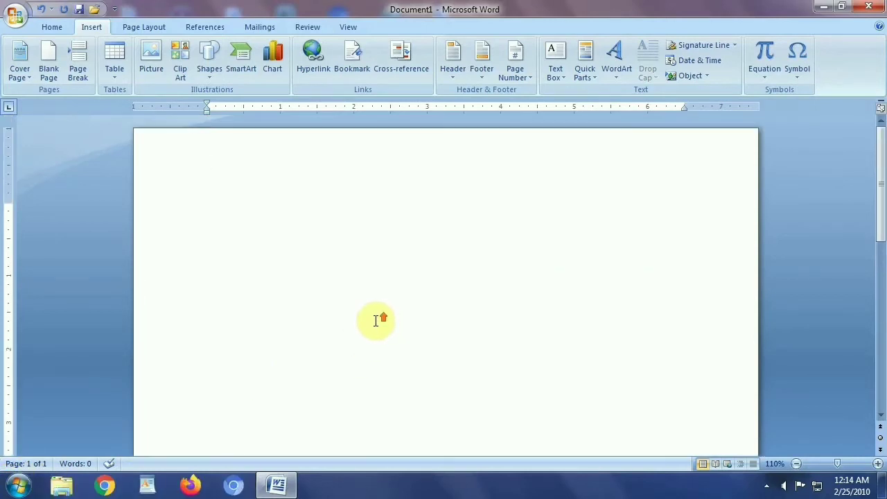
scroll(378, 318, down, 10)
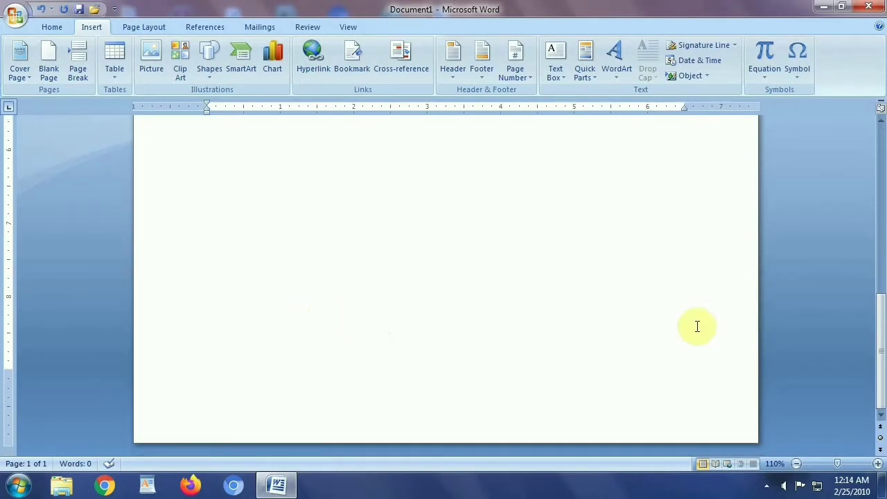
drag(882, 359, 881, 185)
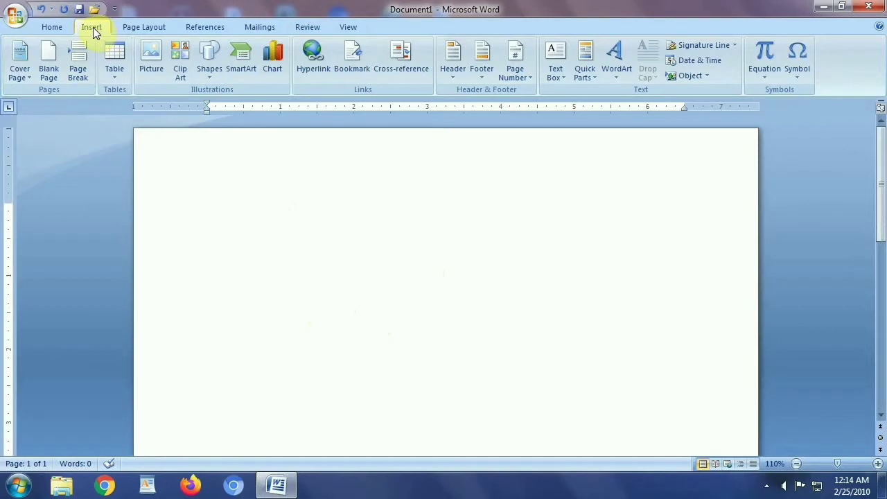
Step: Insert four blank pages so the document reaches eight pages
click(52, 67)
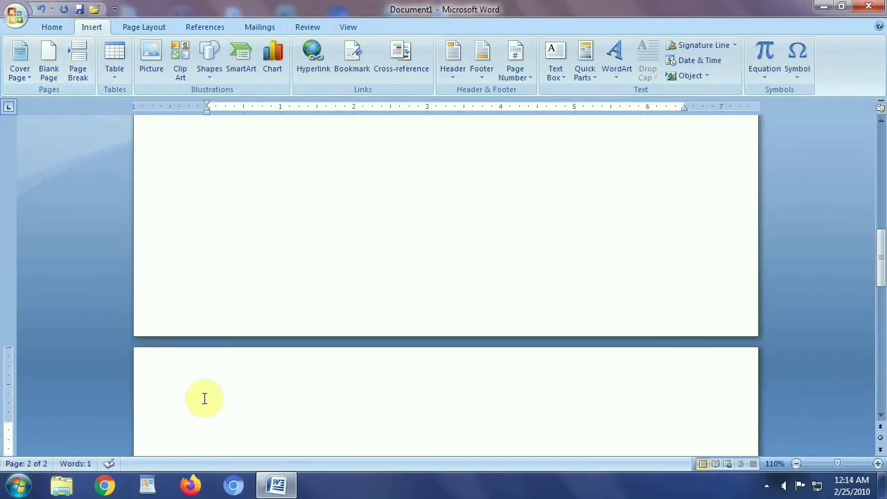
click(56, 61)
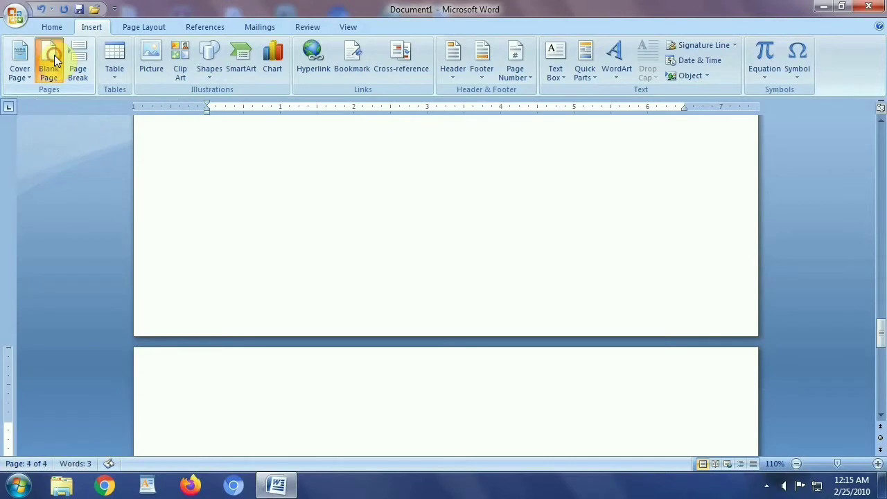
click(55, 61)
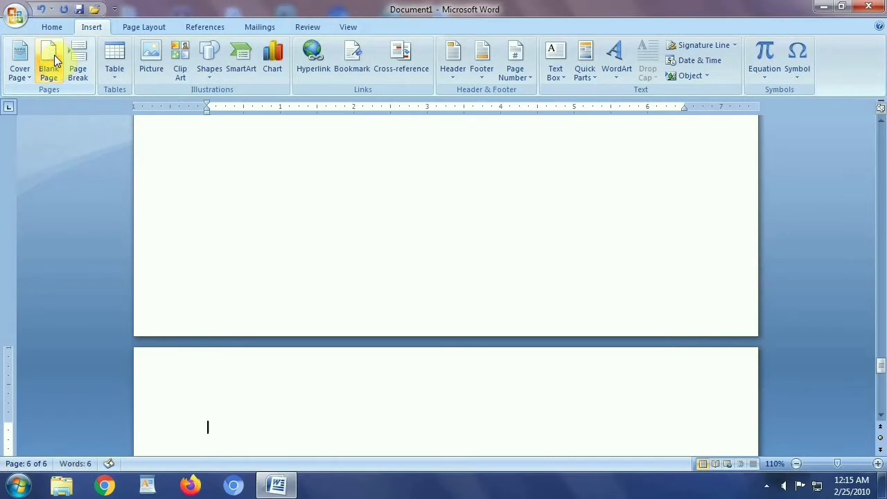
click(56, 61)
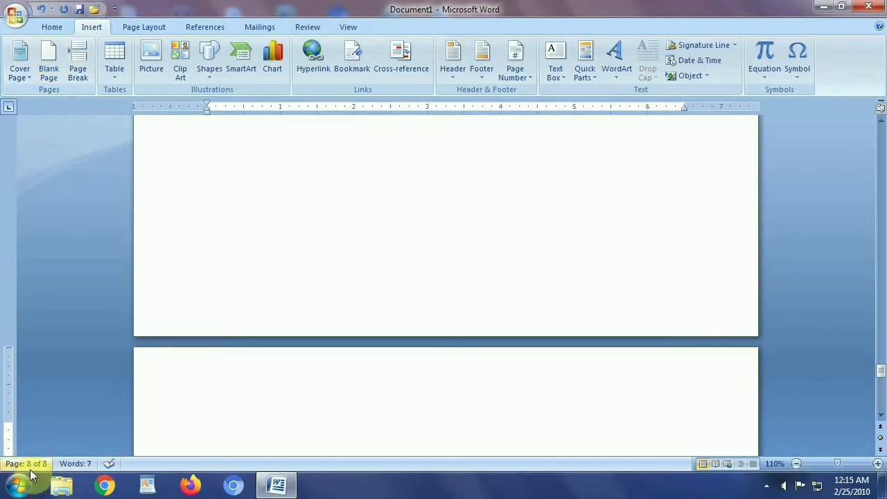
scroll(228, 342, down, 5)
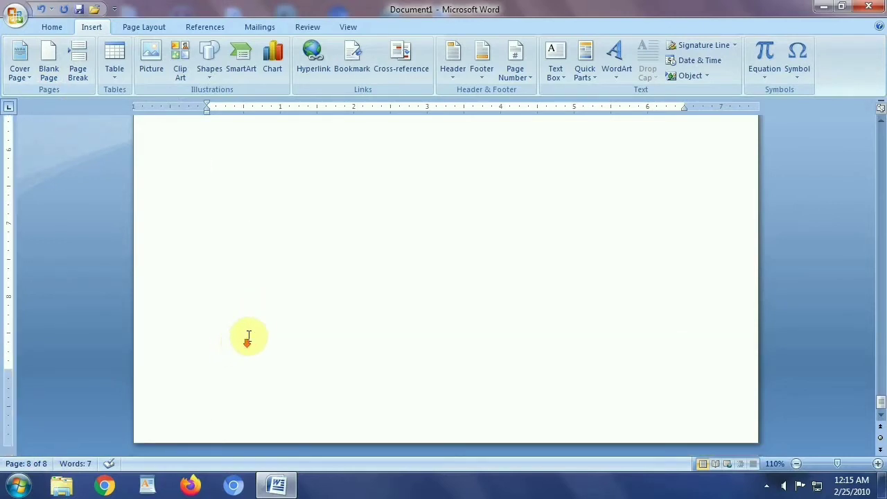
scroll(245, 337, up, 5)
scroll(248, 298, up, 3)
scroll(250, 318, down, 5)
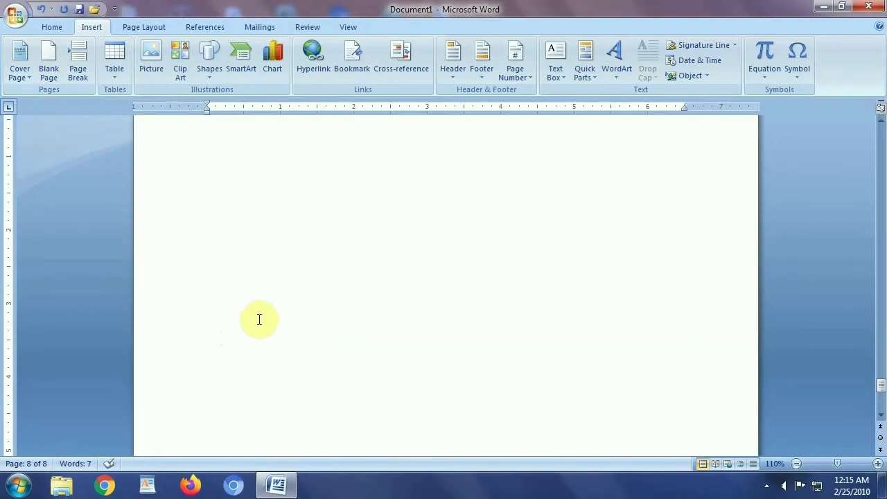
text(kookp)
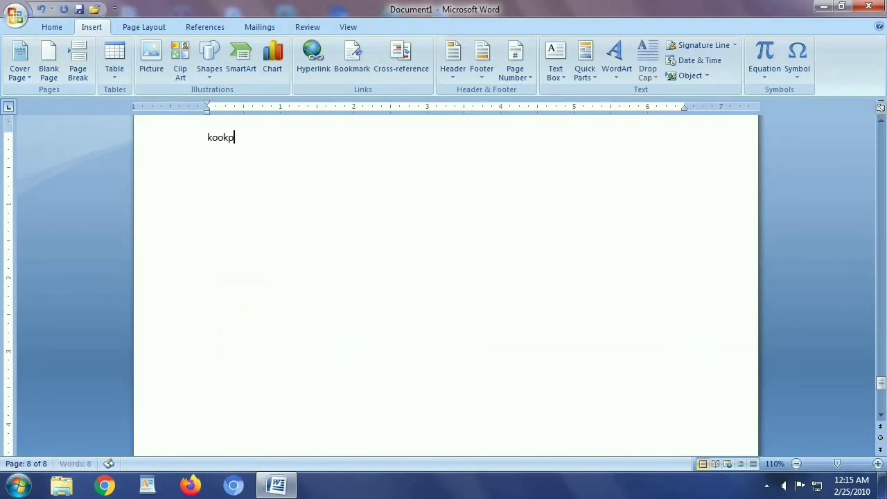
key(Return)
click(243, 282)
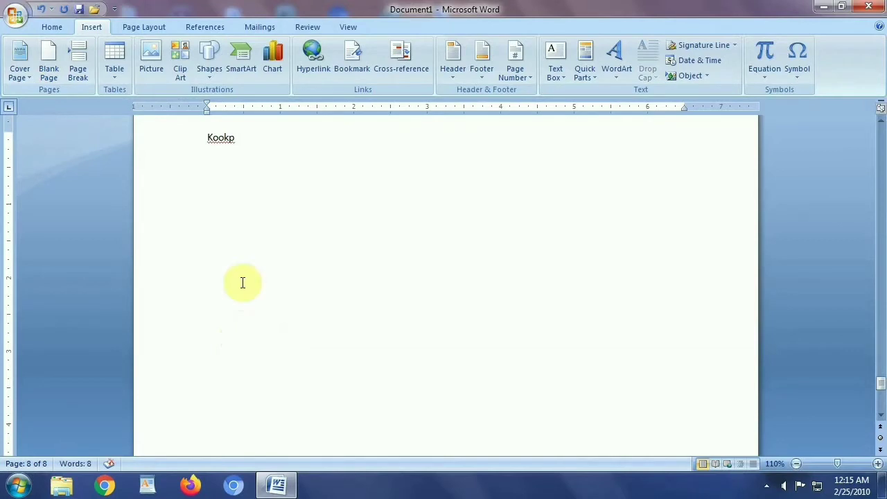
scroll(446, 285, down, 5)
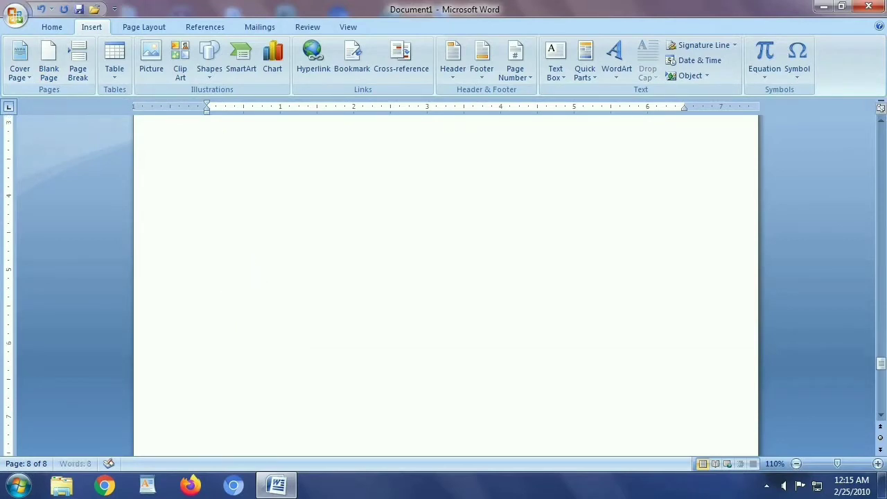
scroll(446, 284, down, 3)
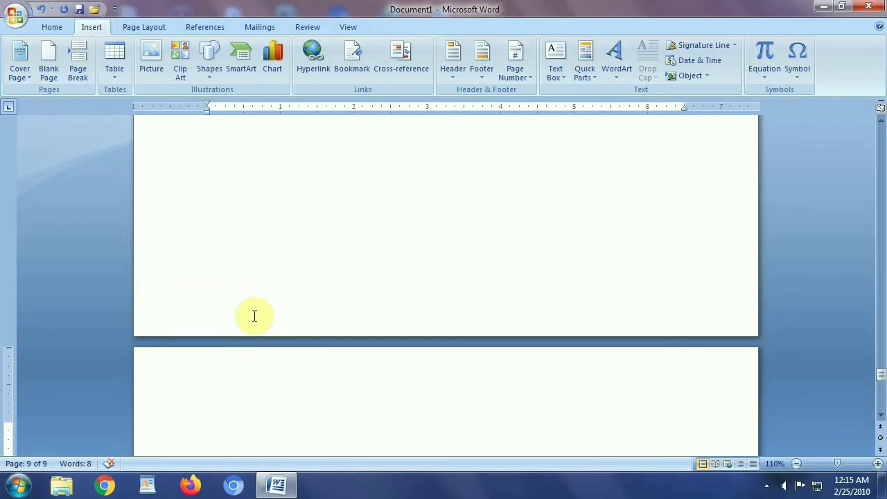
key(Return)
key(Return)
key(Return)
key(Return)
key(Return)
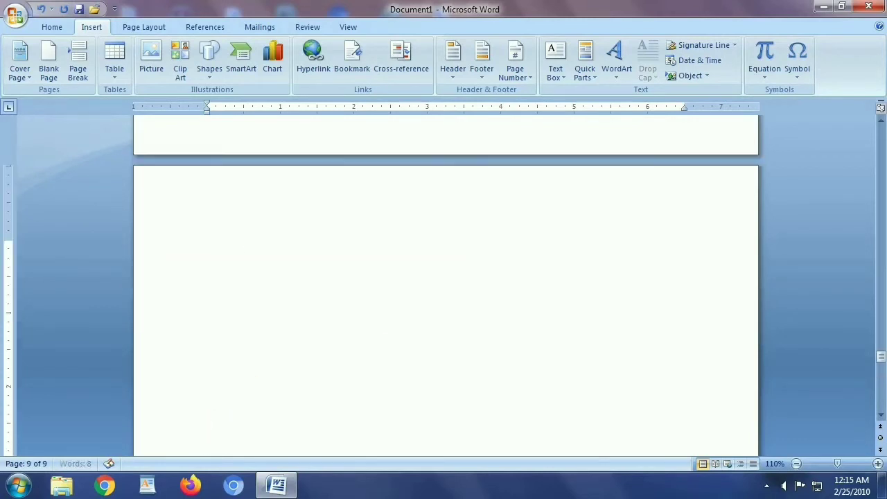
key(Return)
key(Return)
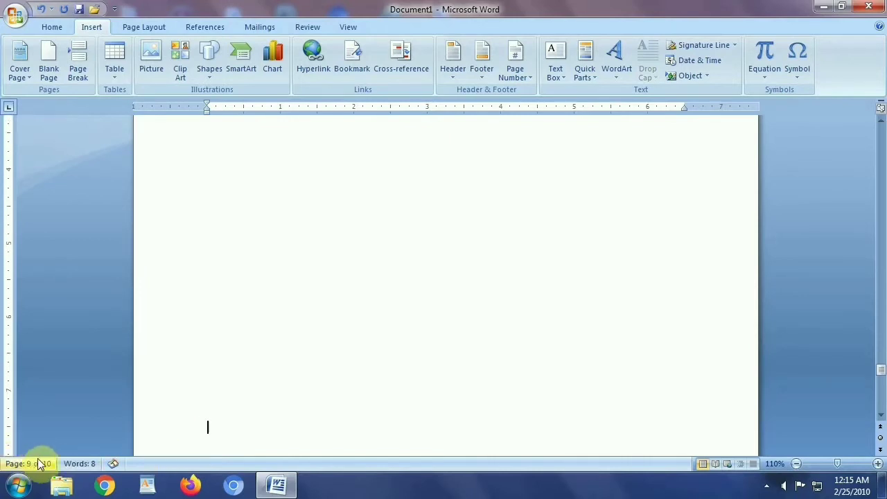
scroll(251, 397, down, 10)
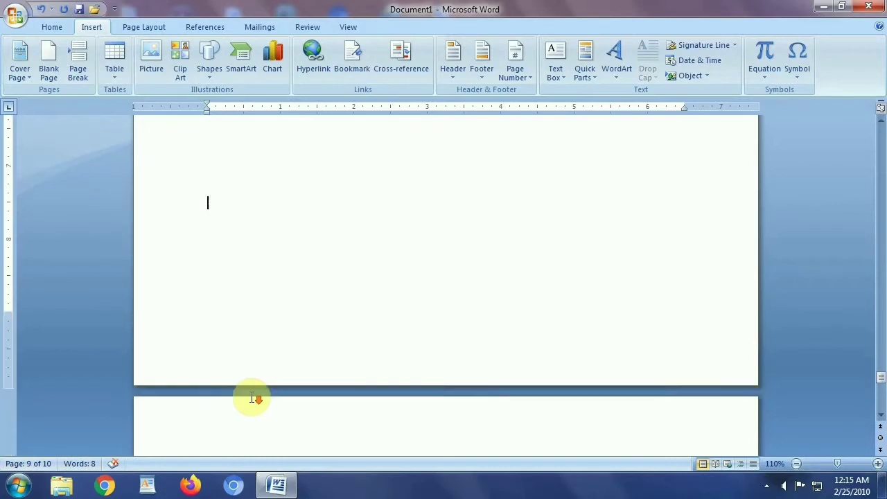
scroll(263, 228, up, 5)
click(236, 226)
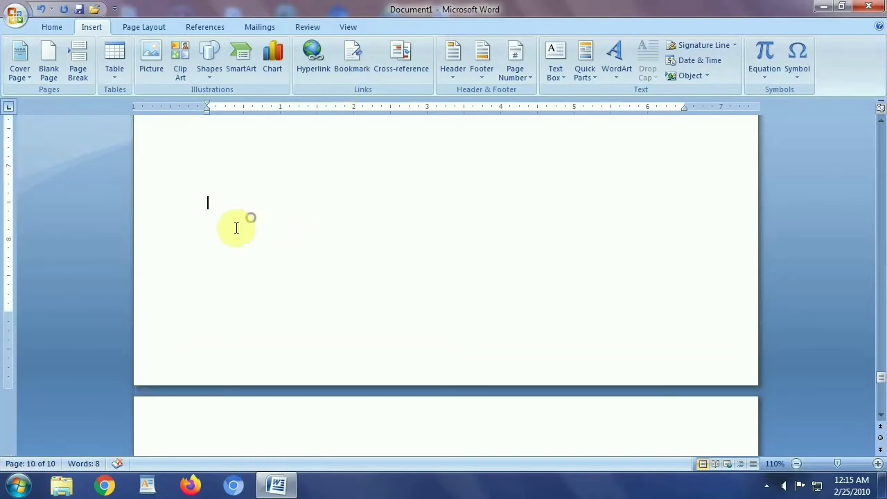
scroll(325, 255, up, 3)
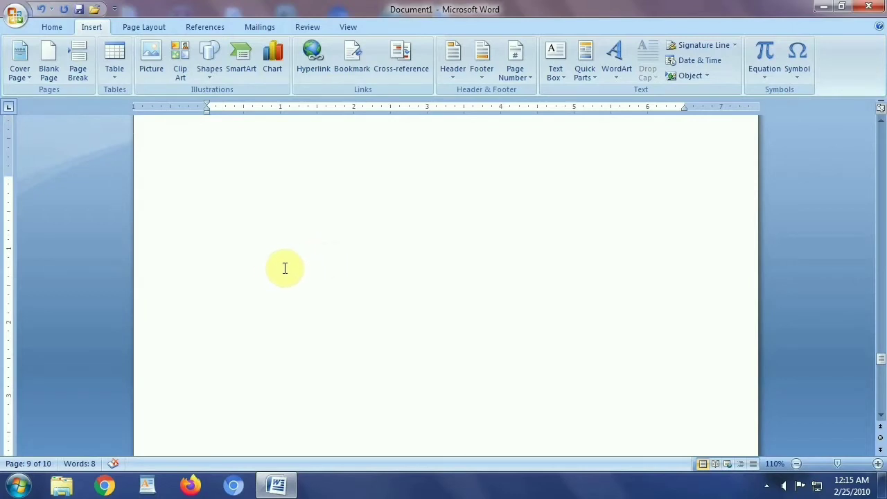
Step: Jump back to page 1 of the ten-page document
scroll(285, 268, up, 5)
scroll(286, 270, up, 5)
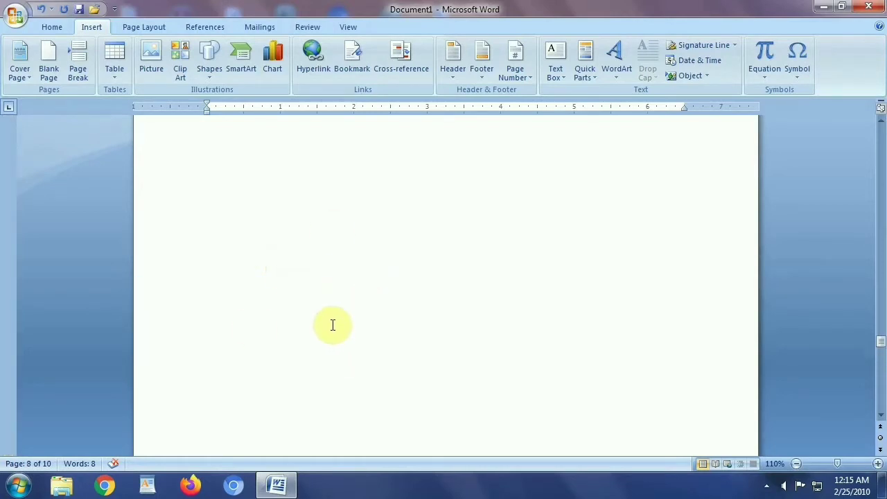
scroll(415, 291, up, 5)
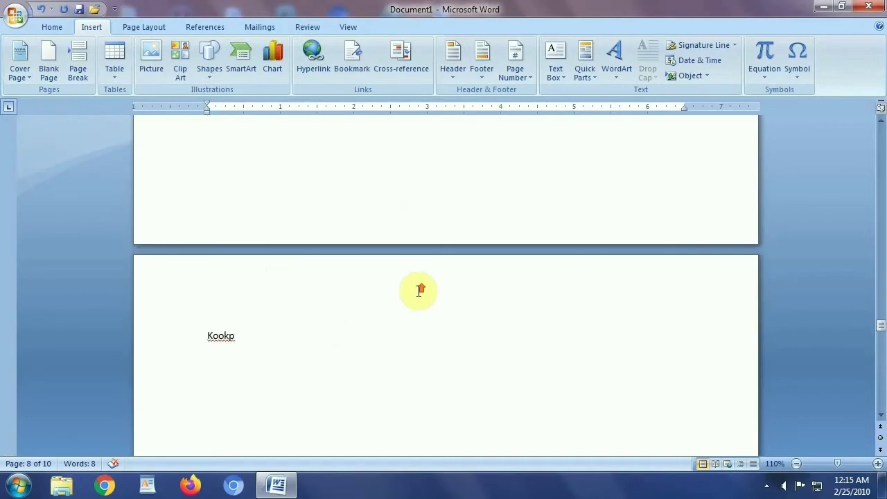
drag(880, 326, 881, 132)
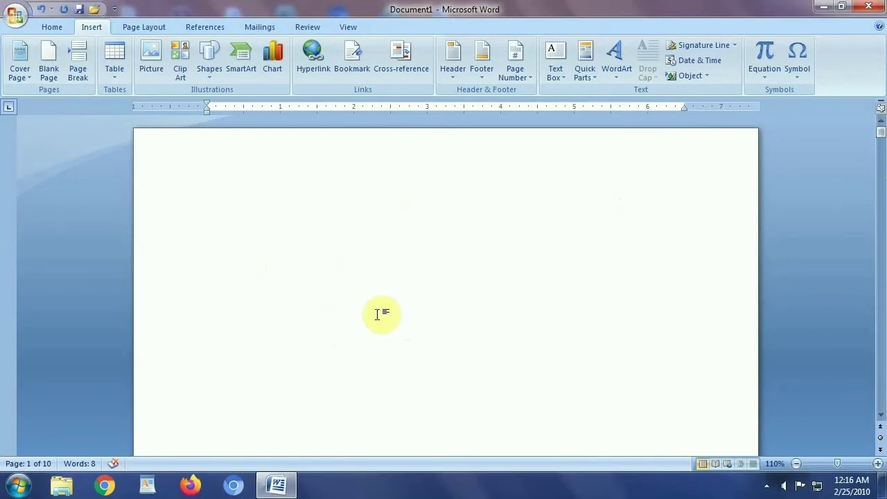
click(87, 25)
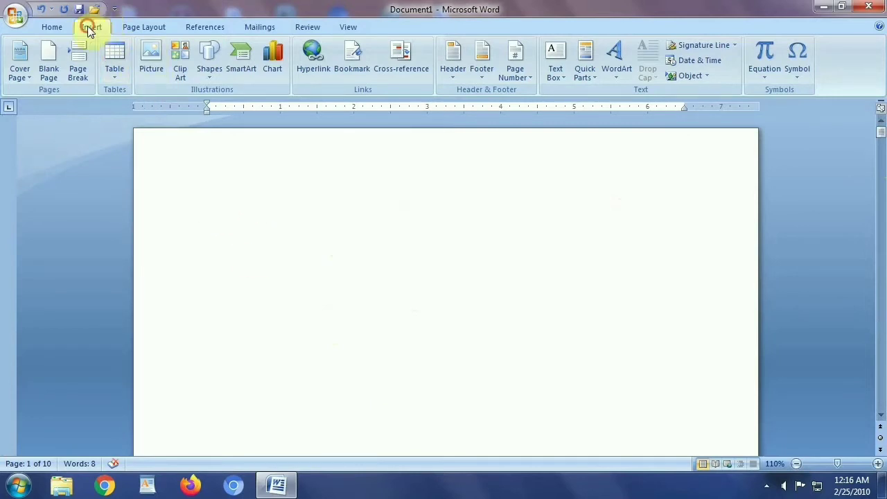
Step: Insert the built-in Motion cover page at the start of the document
click(24, 70)
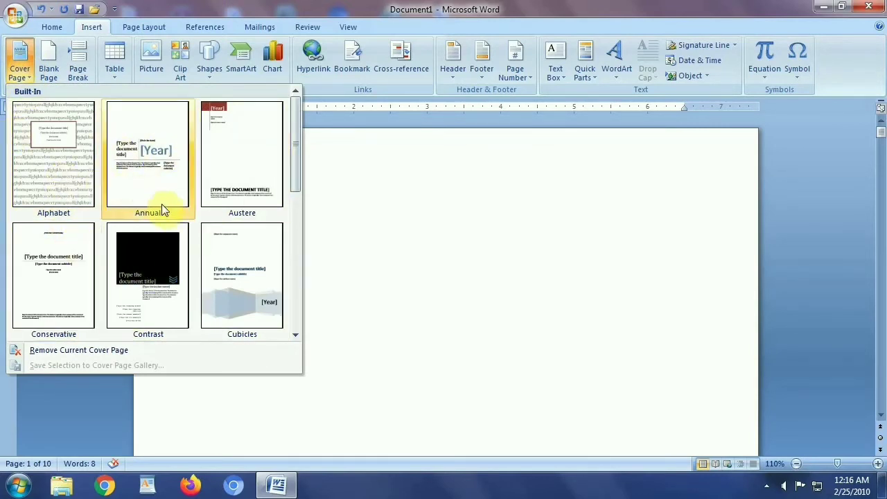
drag(295, 153, 299, 240)
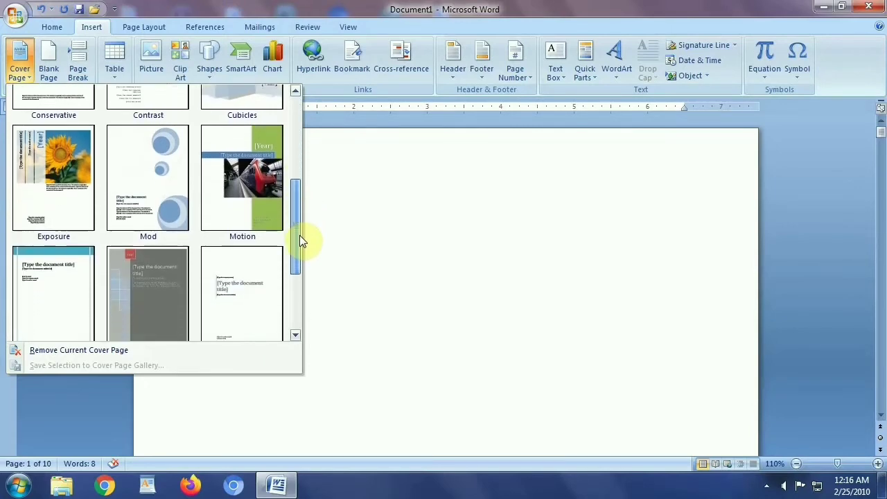
click(248, 175)
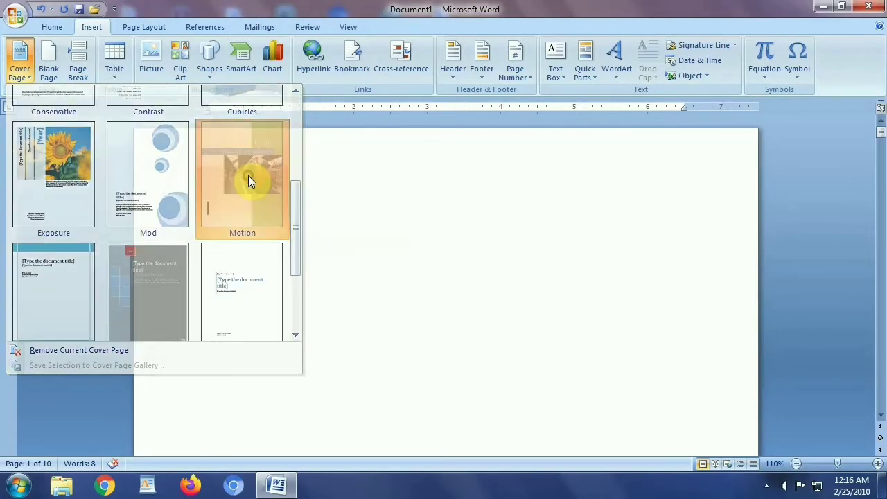
scroll(462, 282, down, 1)
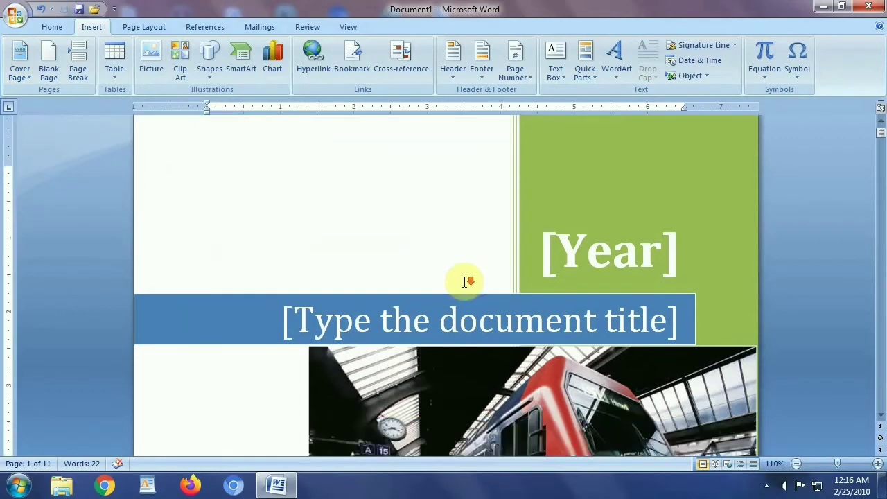
scroll(462, 283, down, 3)
scroll(463, 282, down, 3)
scroll(462, 284, down, 5)
scroll(462, 286, up, 5)
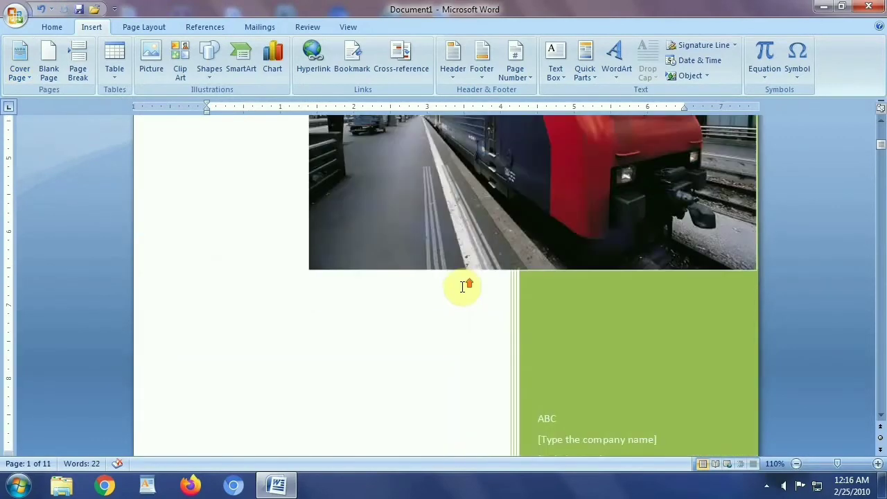
scroll(462, 287, up, 7)
scroll(459, 287, up, 4)
scroll(465, 321, down, 3)
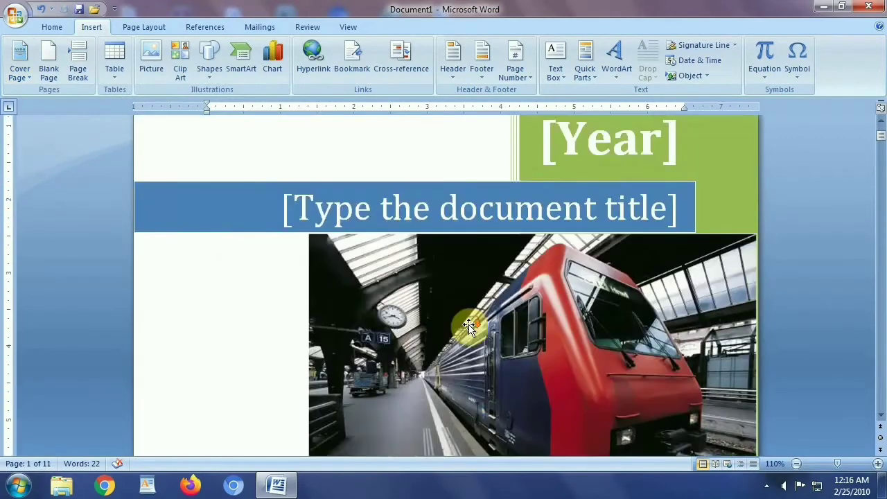
scroll(465, 320, down, 7)
scroll(465, 321, down, 5)
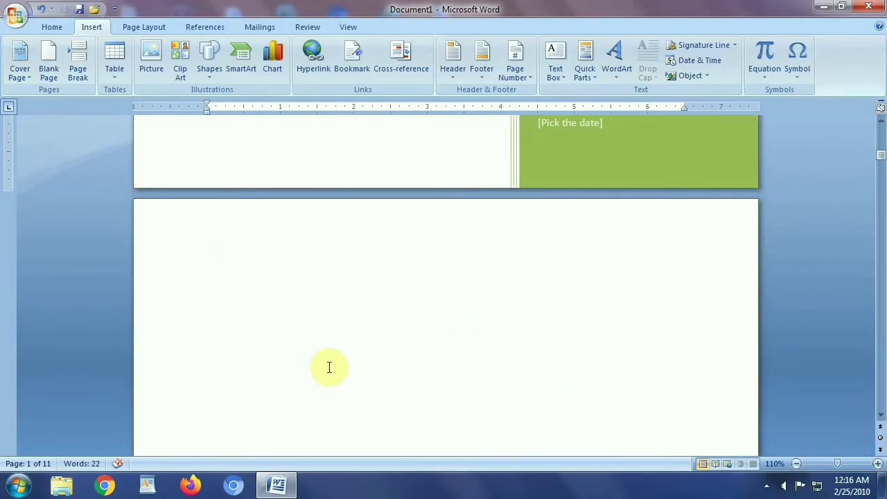
Step: Enter 2020 in the Year placeholder and 'Ms Word' as the cover title
scroll(484, 345, down, 2)
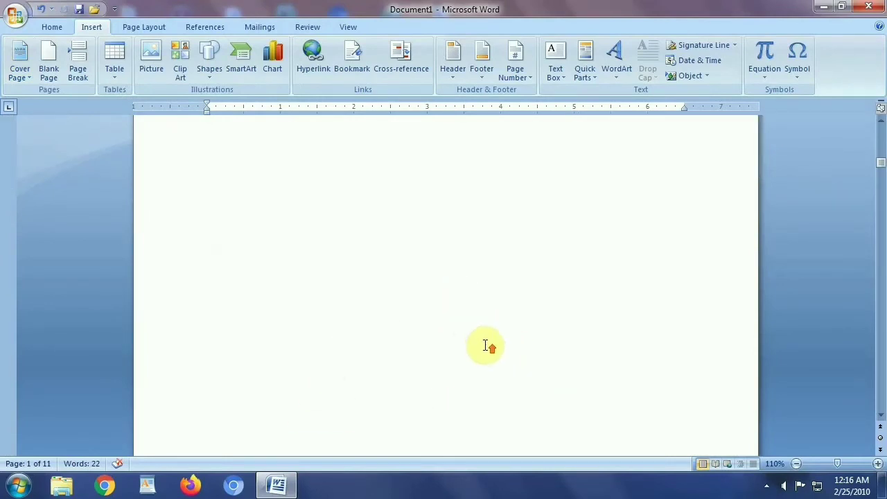
scroll(485, 347, up, 5)
scroll(485, 347, up, 5)
scroll(493, 348, up, 5)
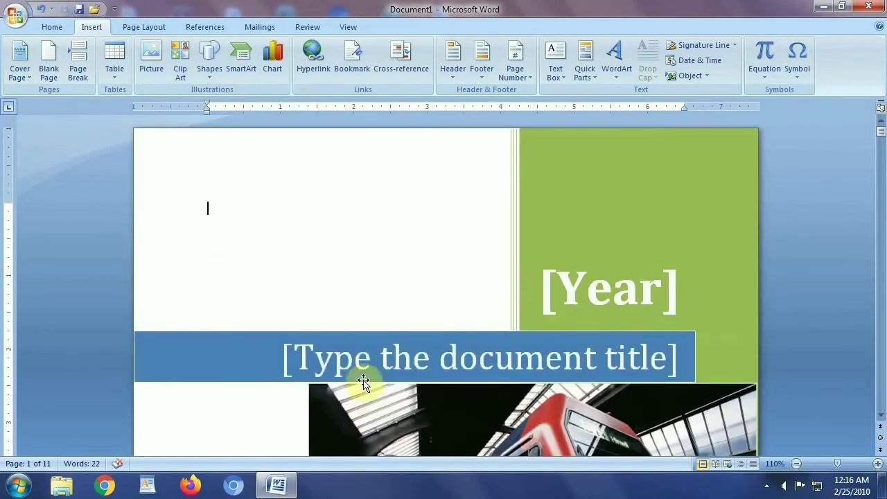
click(562, 294)
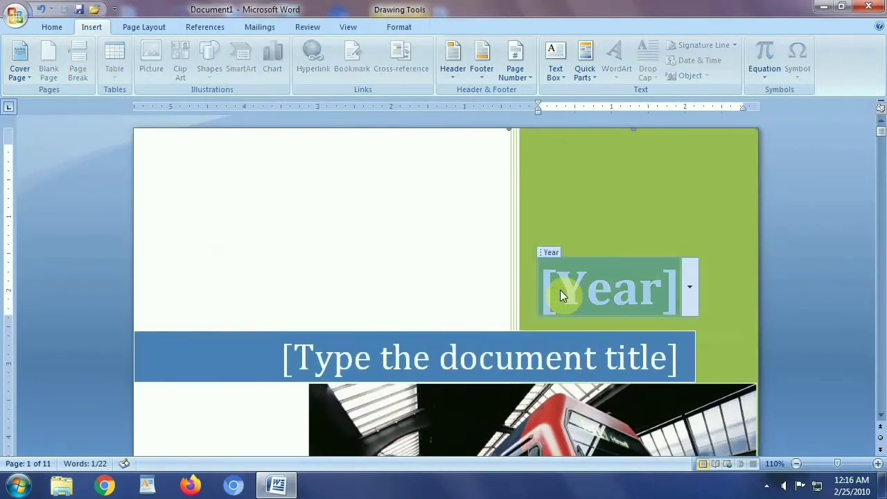
text(20)
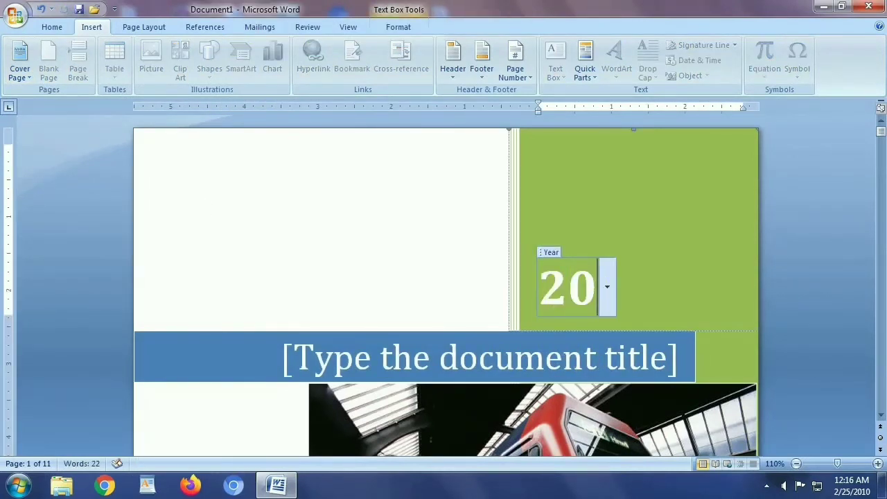
text(20)
click(482, 361)
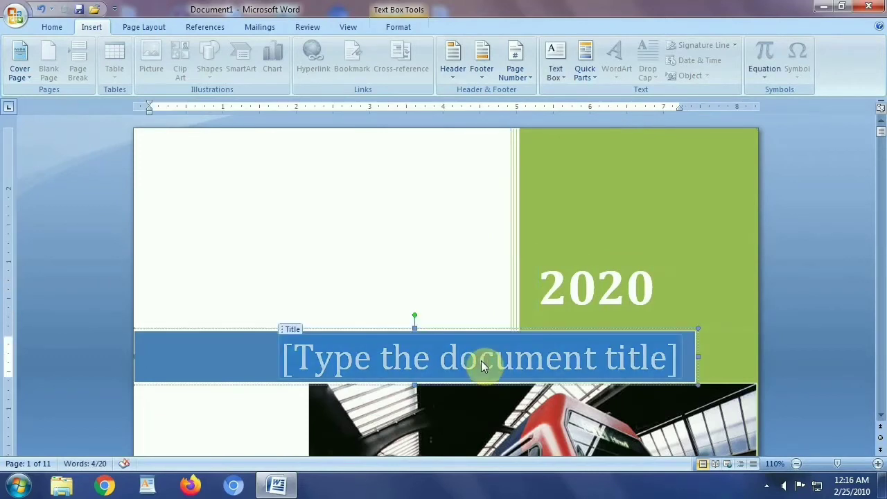
text(Ms)
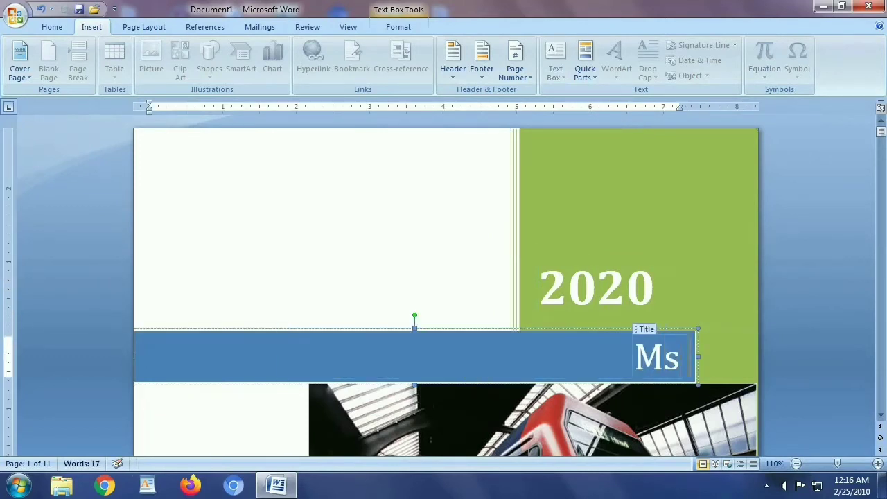
text( Word)
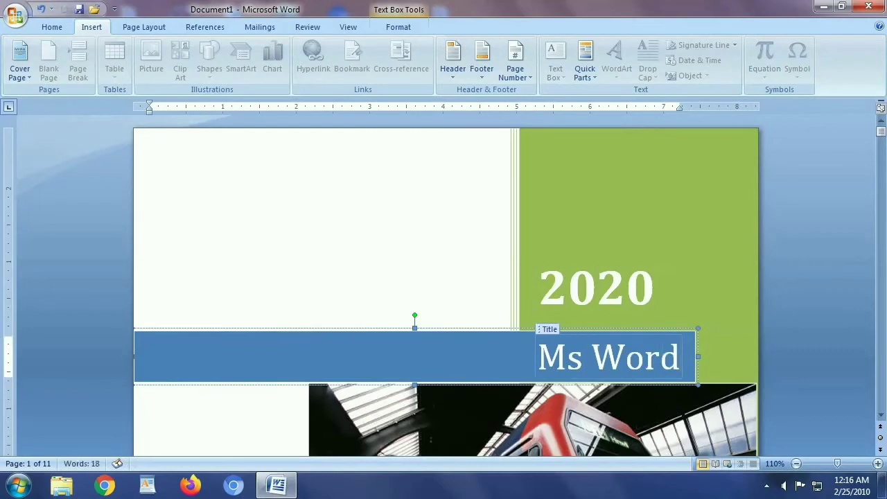
click(766, 339)
Step: Check the cover's author text and date field, leaving the date at 1/1/2020
scroll(706, 353, down, 3)
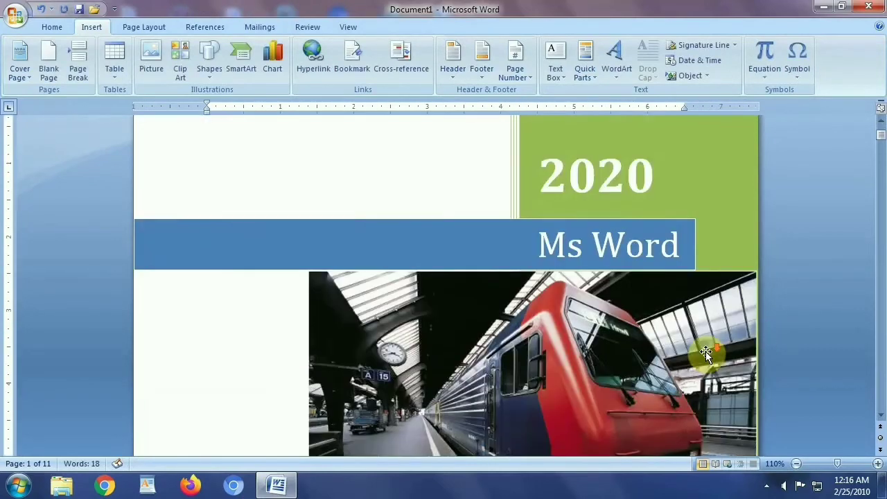
scroll(705, 354, down, 2)
scroll(645, 310, down, 5)
scroll(645, 310, down, 5)
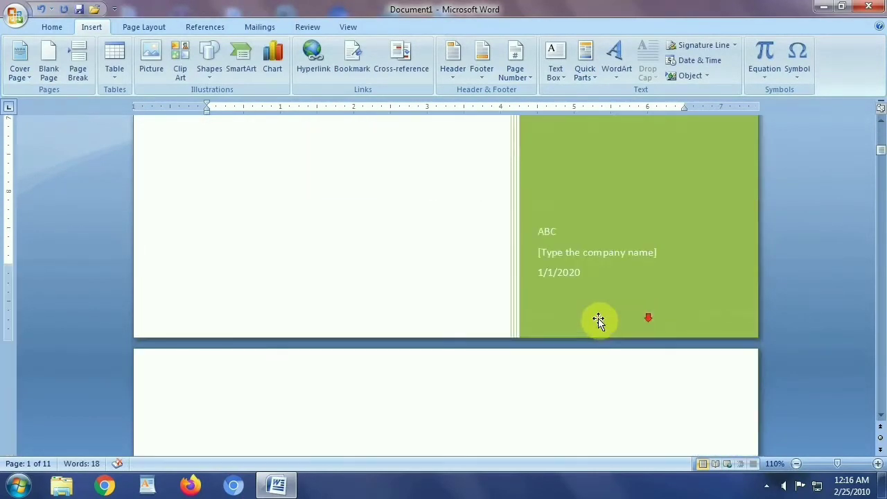
click(554, 229)
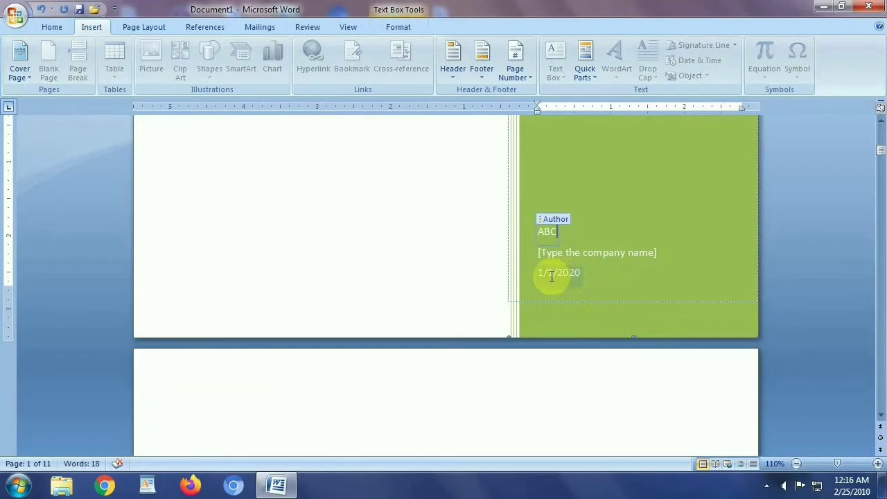
click(550, 275)
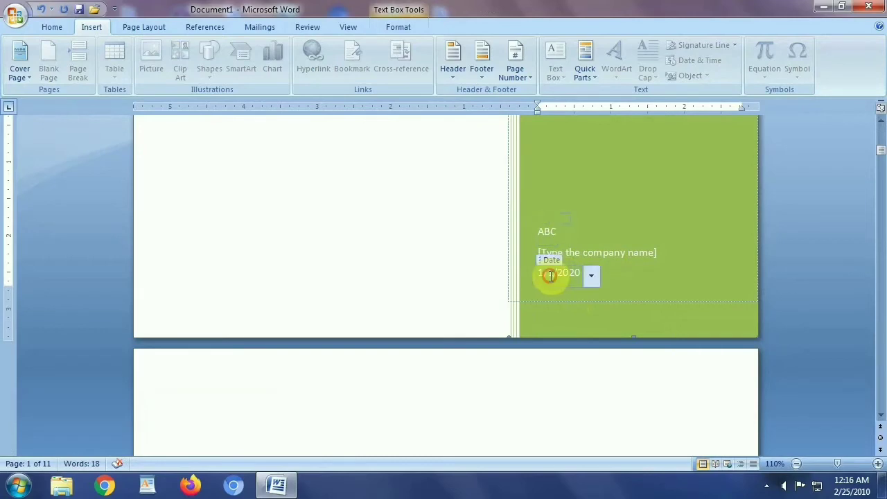
click(592, 280)
click(654, 284)
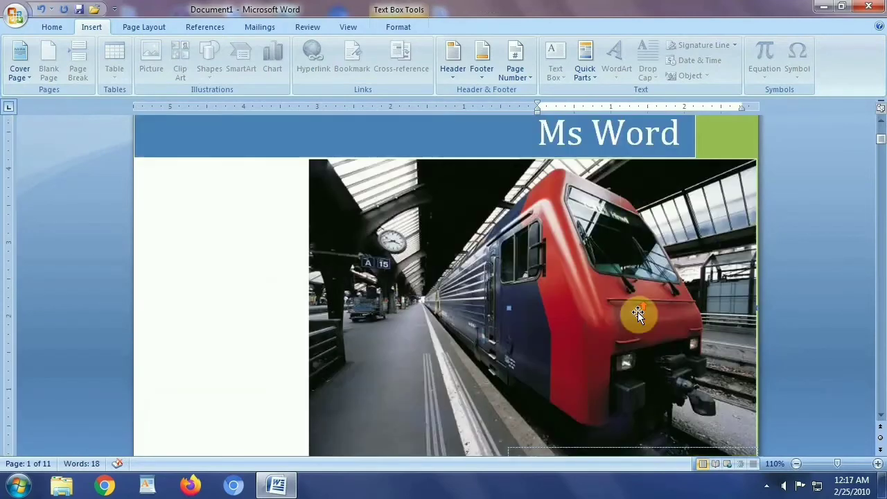
Step: Place the insertion point on the blank second page
scroll(638, 311, up, 5)
scroll(637, 312, down, 3)
scroll(638, 312, down, 3)
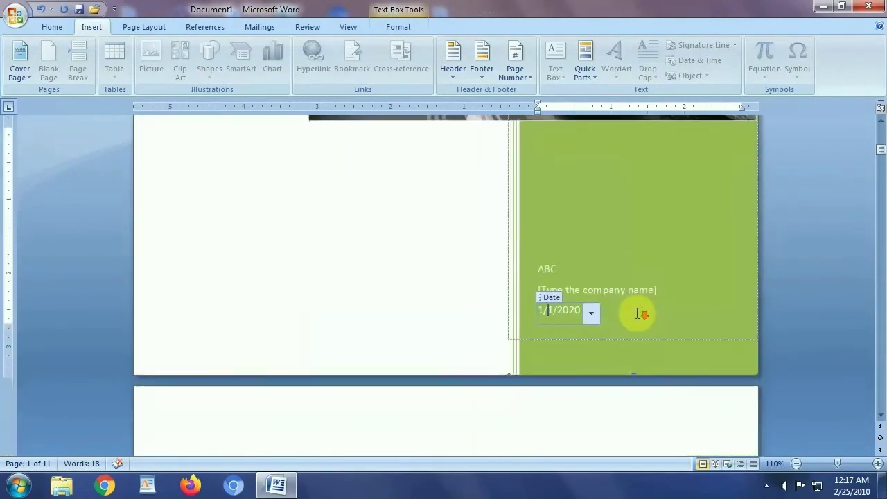
scroll(638, 311, down, 3)
scroll(556, 290, up, 3)
scroll(551, 297, up, 5)
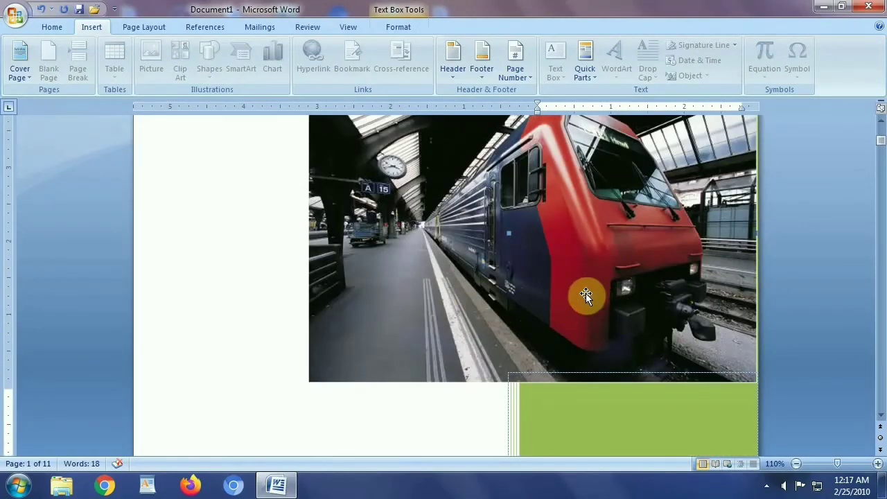
scroll(586, 293, up, 5)
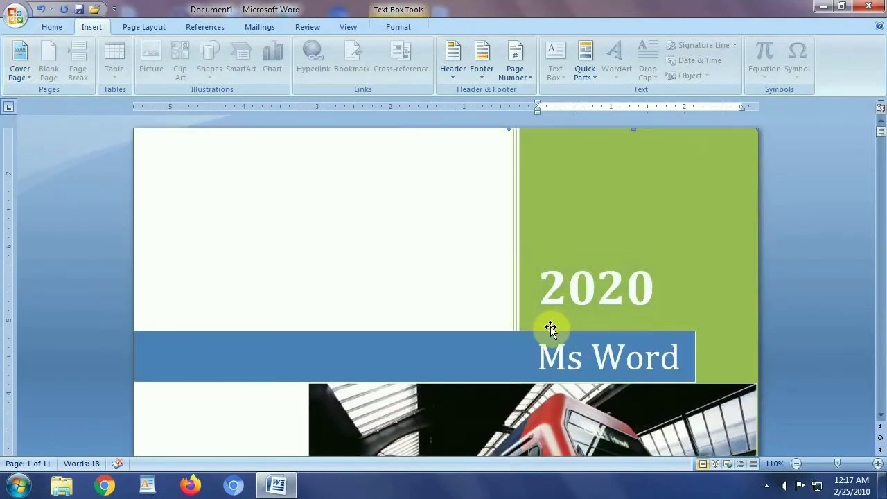
scroll(452, 337, down, 8)
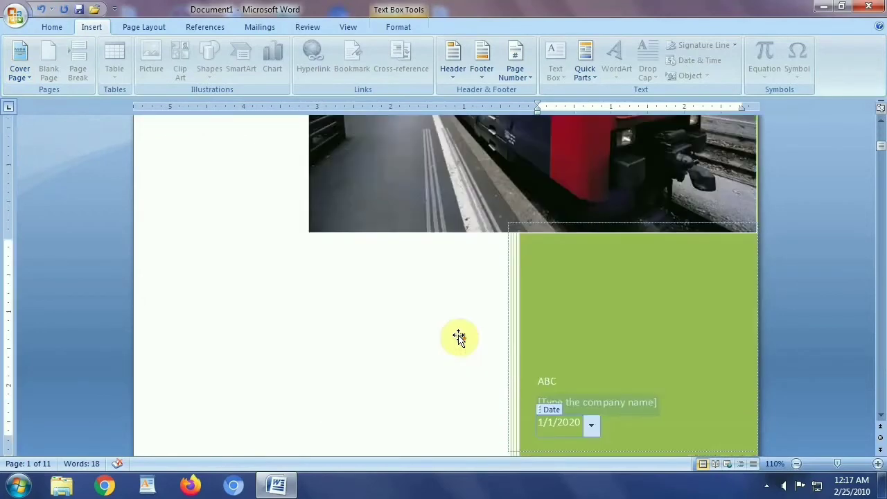
scroll(459, 339, down, 6)
click(454, 338)
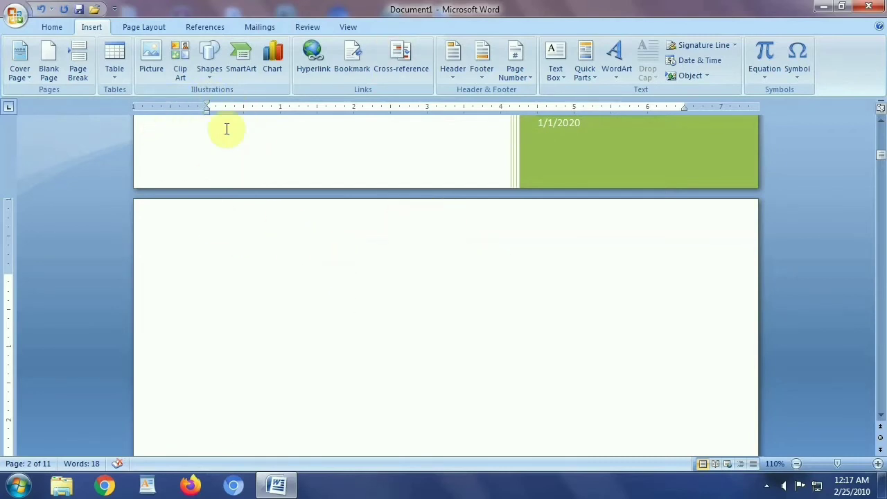
Step: Search Clip Art including Office Online and insert the businessman-at-computer clip
click(179, 70)
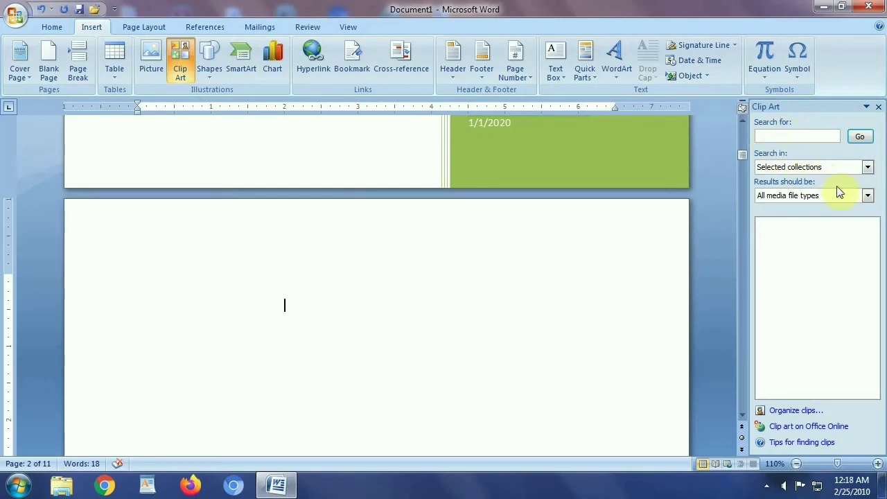
click(862, 138)
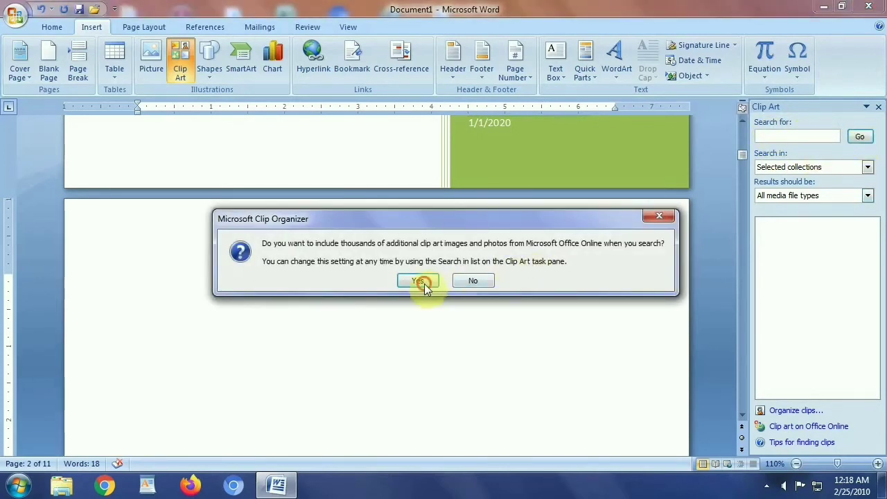
click(423, 281)
click(862, 141)
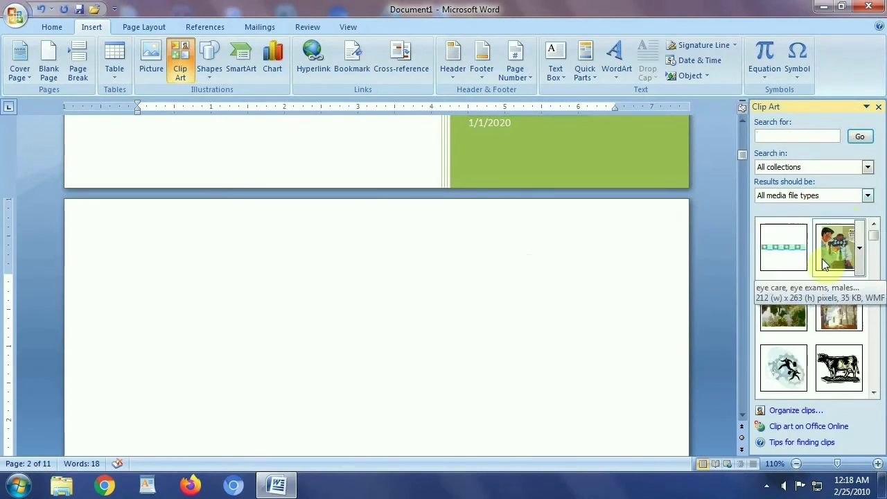
scroll(875, 249, down, 1)
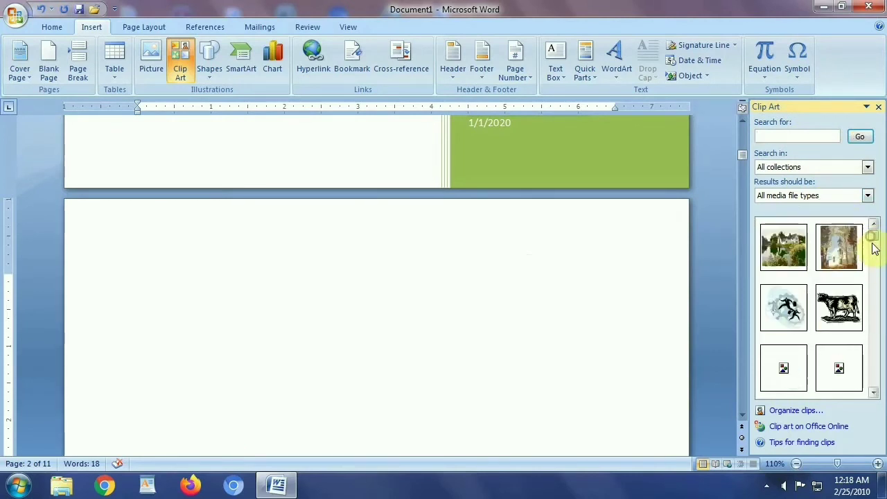
drag(875, 250, 878, 269)
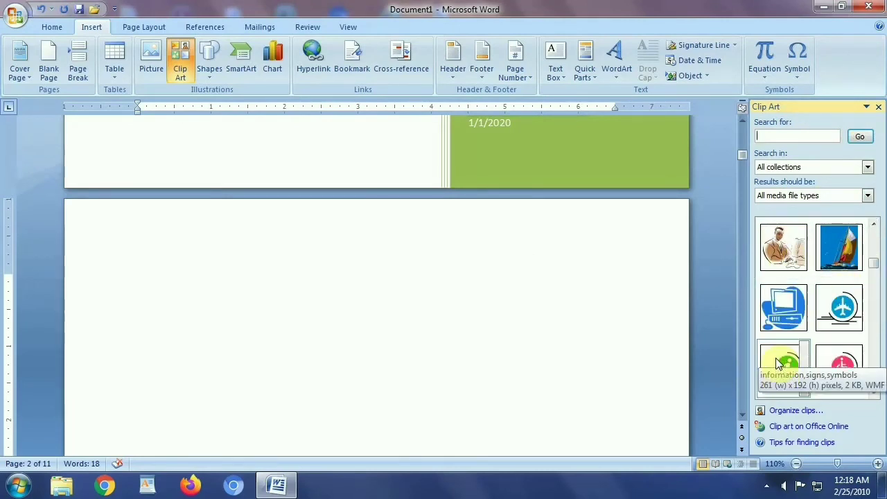
click(781, 255)
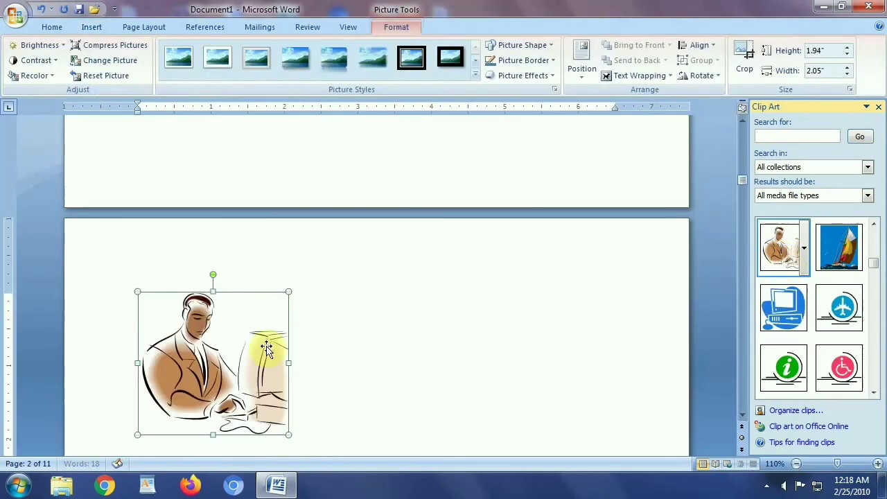
Step: Put the businessman clip behind text, reposition it, and enlarge it to 2.9" × 3.06"
click(386, 323)
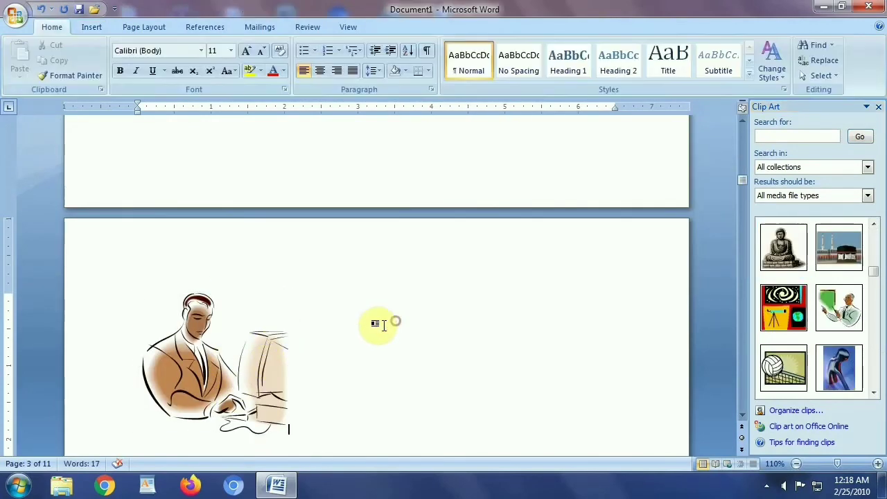
click(212, 380)
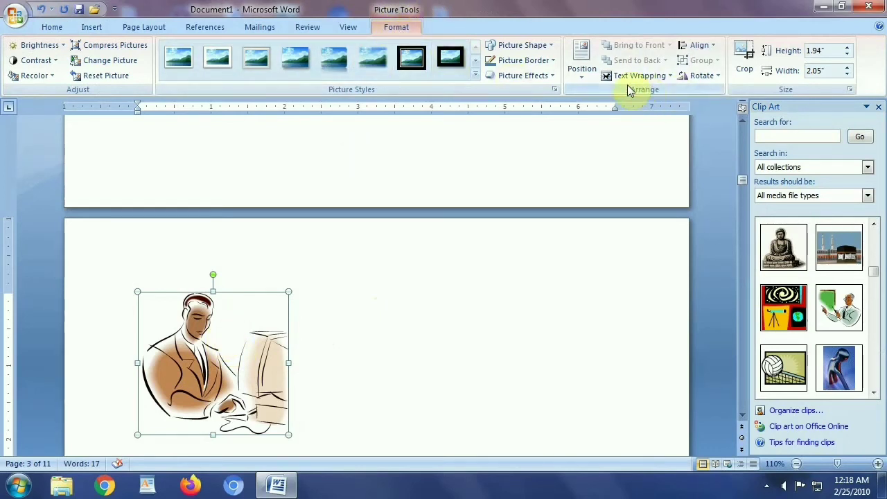
click(665, 76)
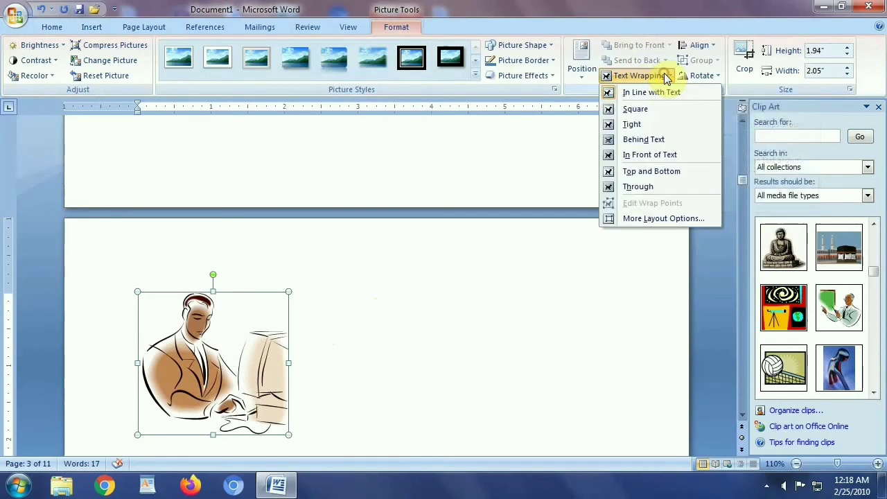
click(642, 143)
scroll(427, 296, down, 3)
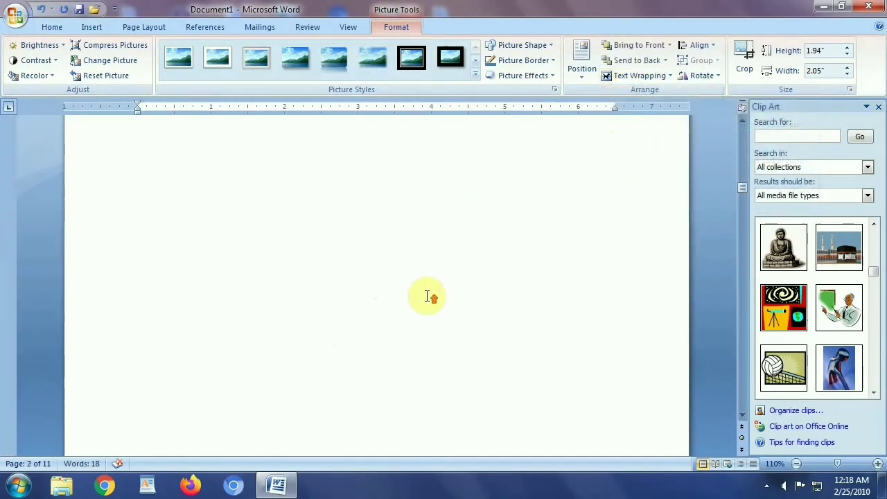
scroll(430, 293, up, 6)
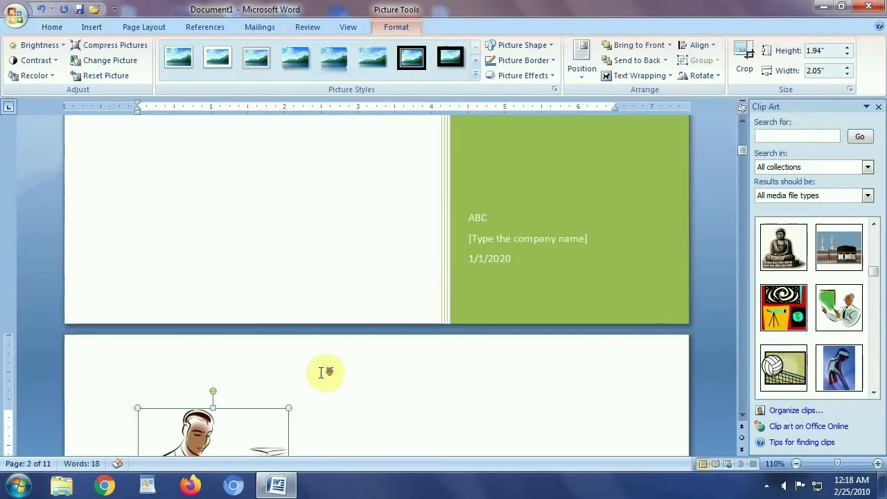
scroll(326, 371, down, 5)
mouse_move(216, 302)
mouse_down()
mouse_move(462, 332)
mouse_move(198, 284)
mouse_up()
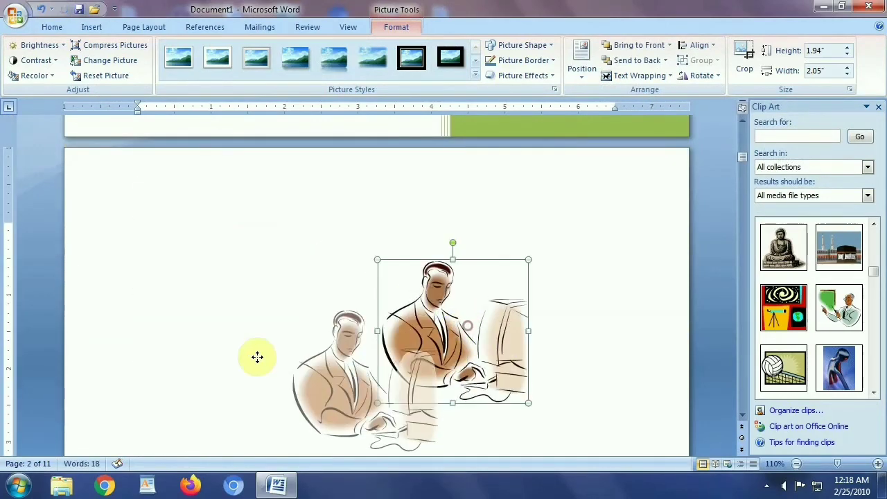
drag(256, 361, 331, 431)
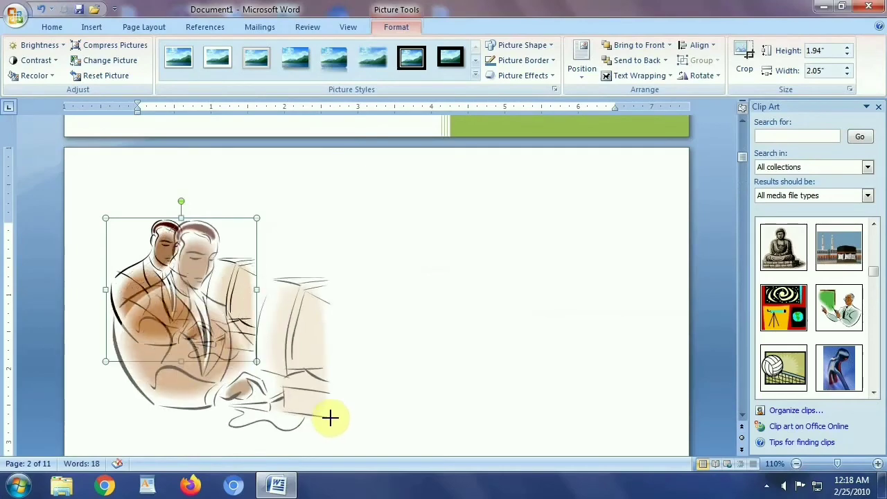
Step: Drag the woman-at-computer clip from the Clip Art pane onto page 2
scroll(875, 272, up, 2)
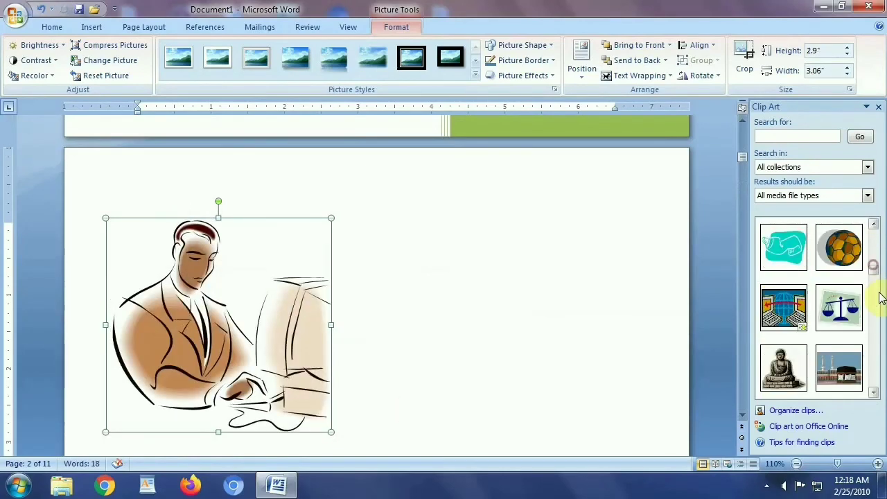
drag(876, 284, 874, 239)
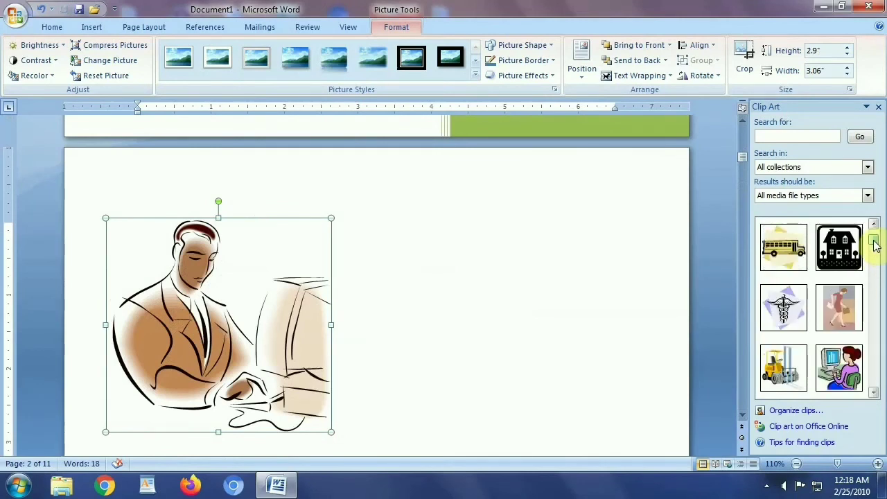
drag(839, 367, 378, 282)
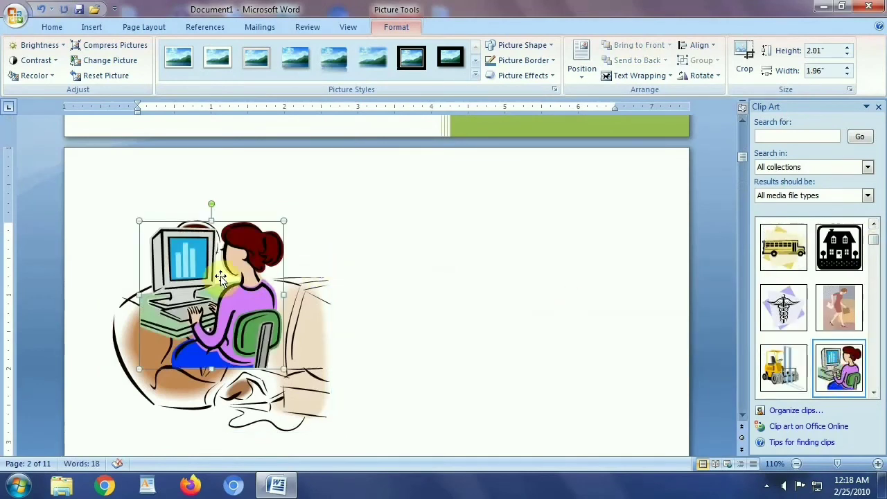
Step: Let the woman clip float freely and move it right of the businessman
click(639, 75)
click(550, 188)
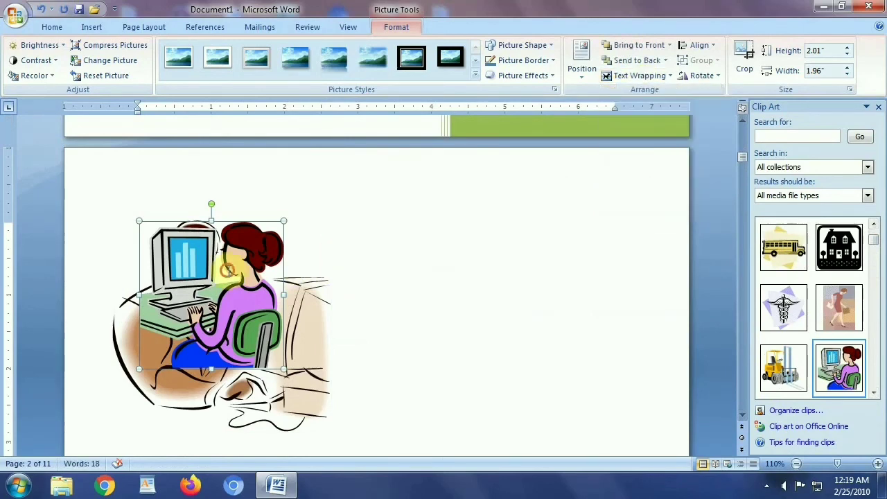
mouse_move(244, 285)
mouse_down()
mouse_move(605, 298)
mouse_move(517, 319)
mouse_up()
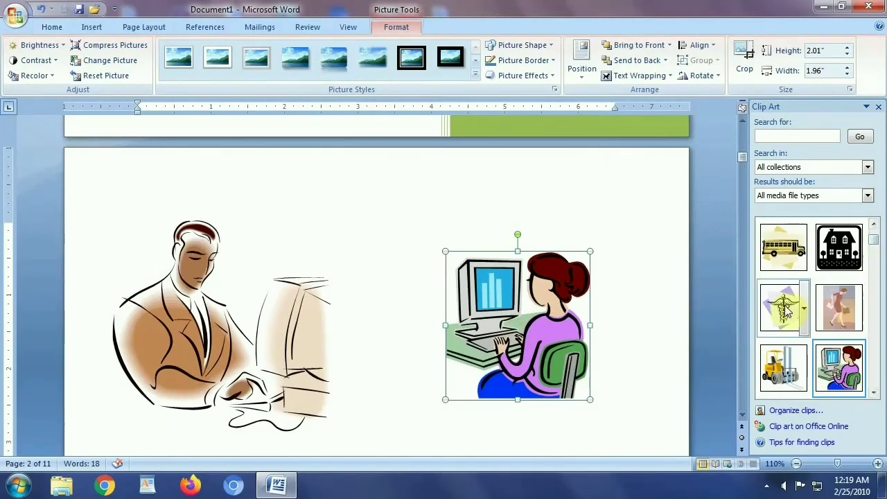
Step: Add the caduceus clip, set it behind text, and drag it lower on the page
drag(786, 302, 208, 299)
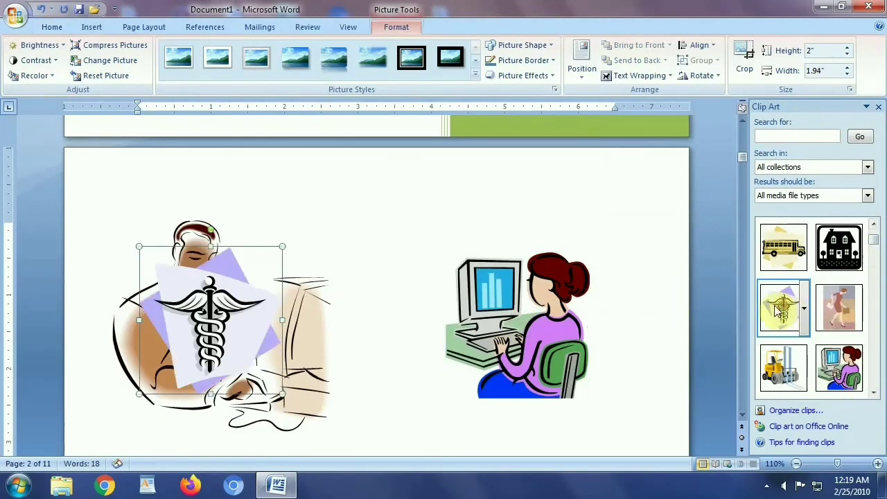
click(632, 76)
click(643, 140)
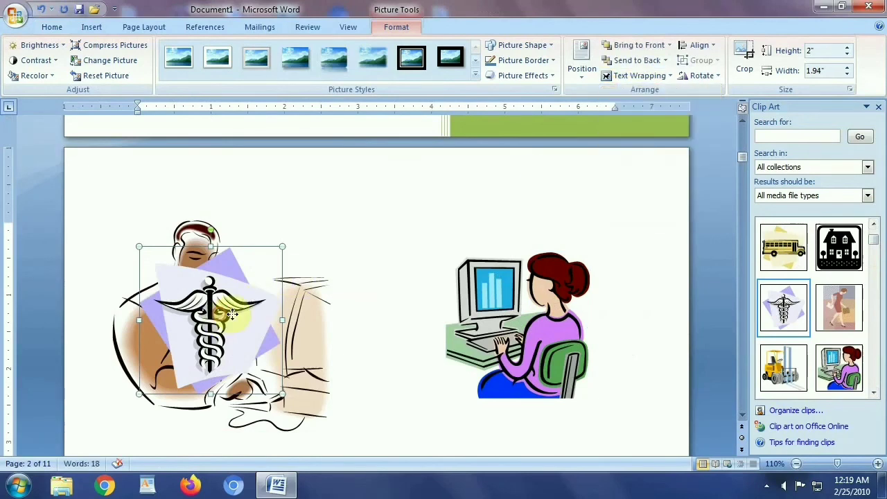
drag(258, 299, 430, 367)
scroll(370, 192, down, 5)
drag(388, 277, 370, 356)
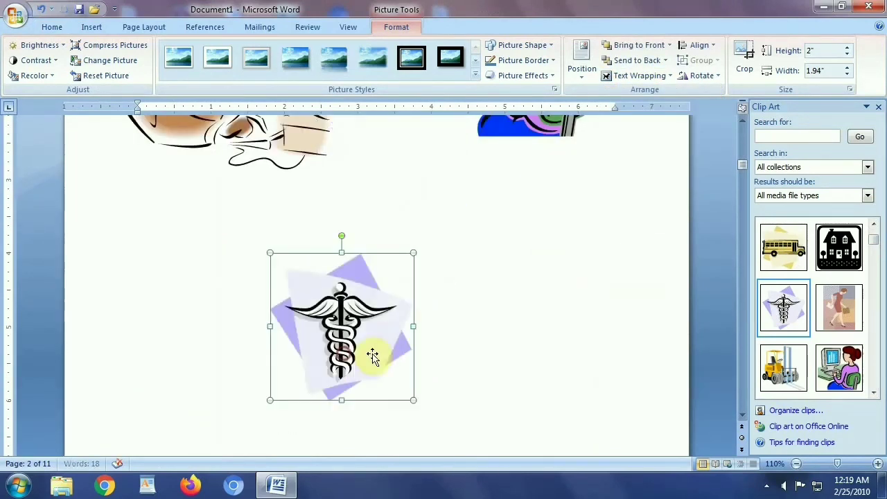
scroll(469, 336, up, 4)
scroll(469, 335, up, 3)
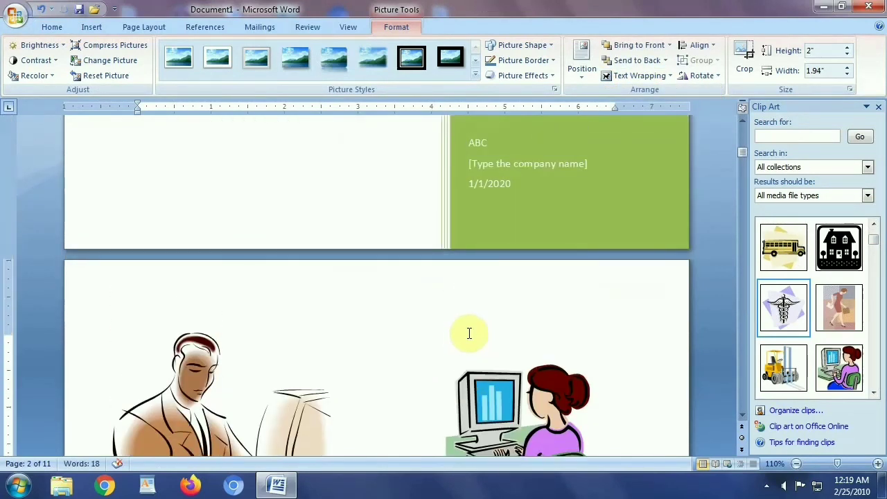